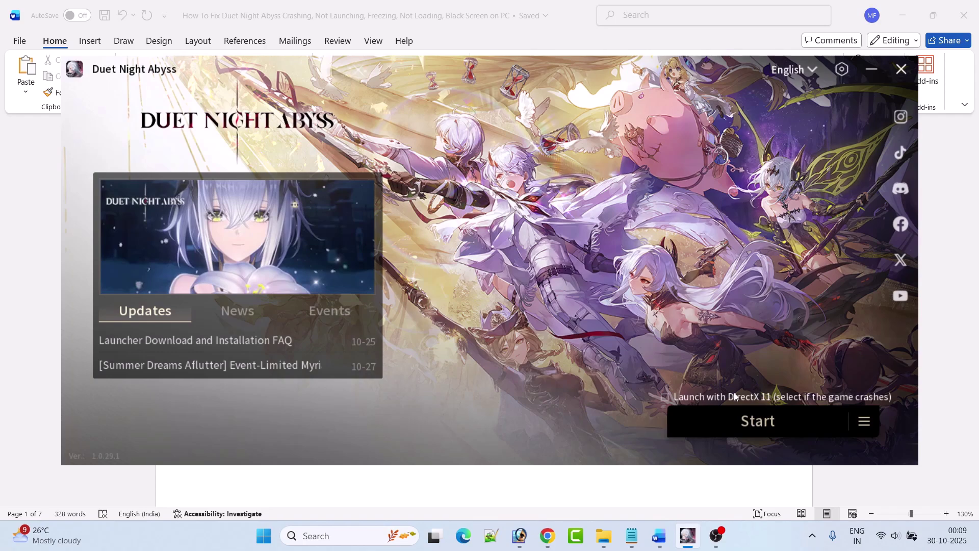
- Switch to the Word guide and read Fix 2 on launching with DirectX 11 and Fix 3 on restarting the WiFi router
key("alt+Tab")
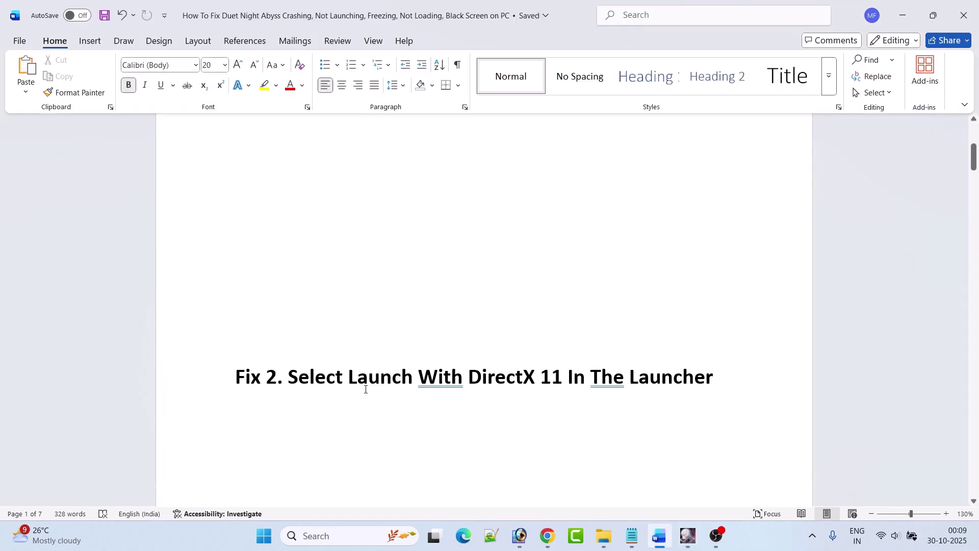
left_click_drag(294, 377, 590, 399)
left_click(494, 415)
scroll(494, 415, "down", 4)
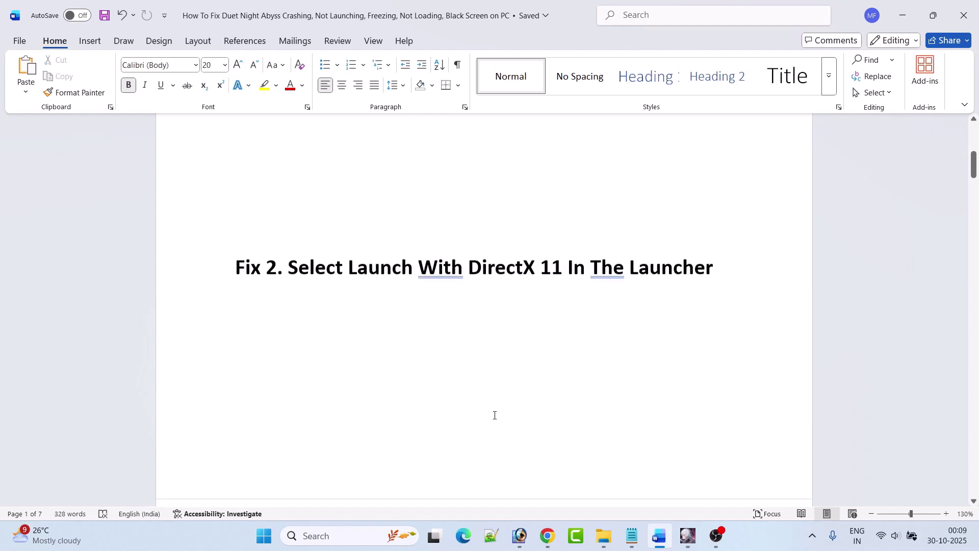
scroll(495, 414, "down", 3)
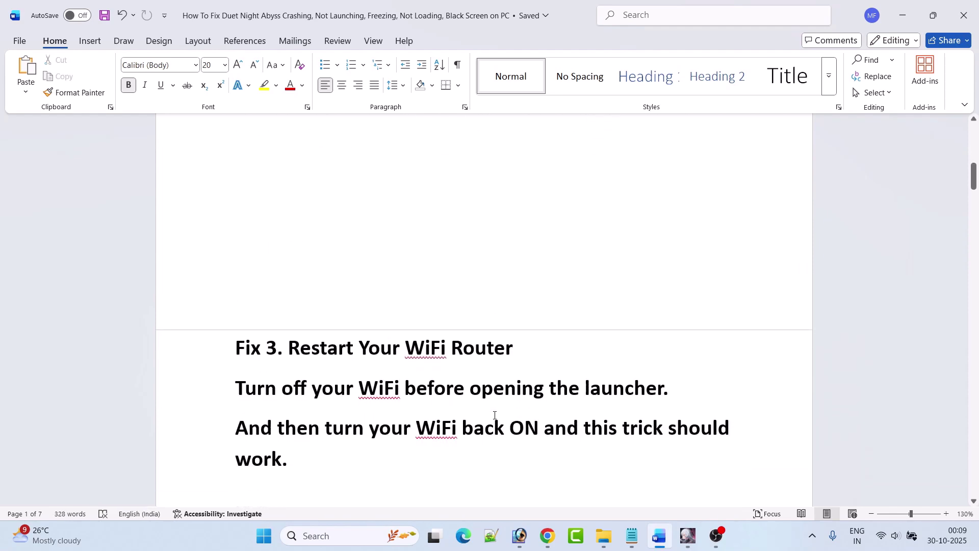
scroll(499, 400, "down", 1)
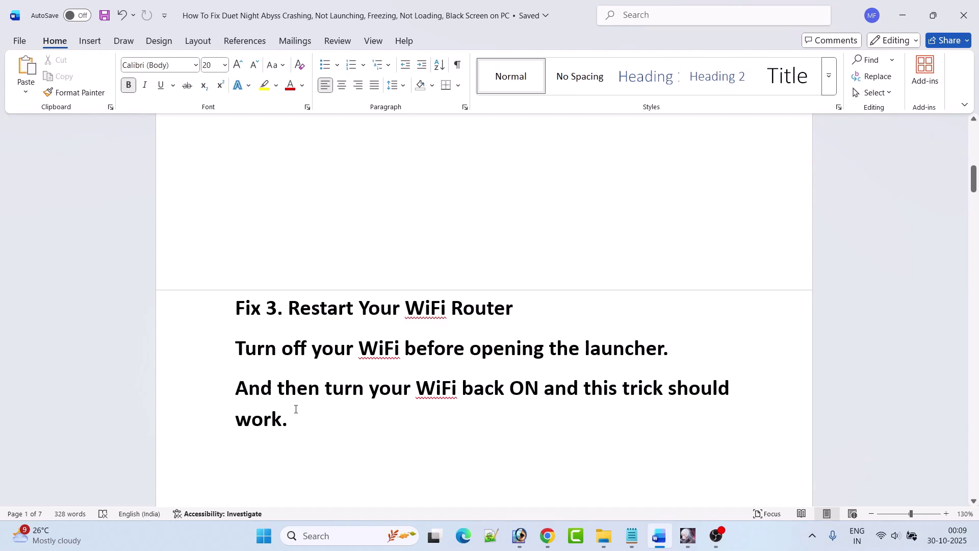
left_click_drag(297, 417, 233, 321)
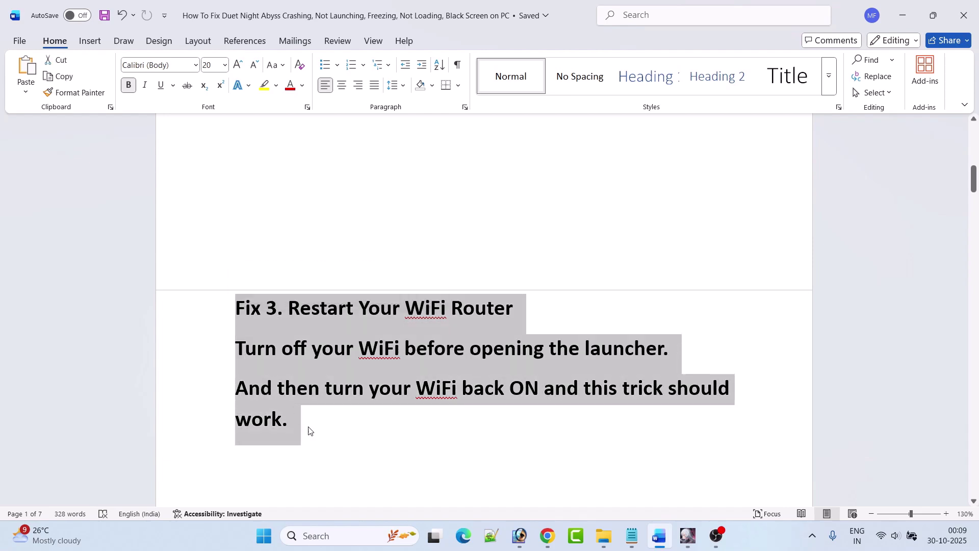
left_click_drag(315, 424, 235, 305)
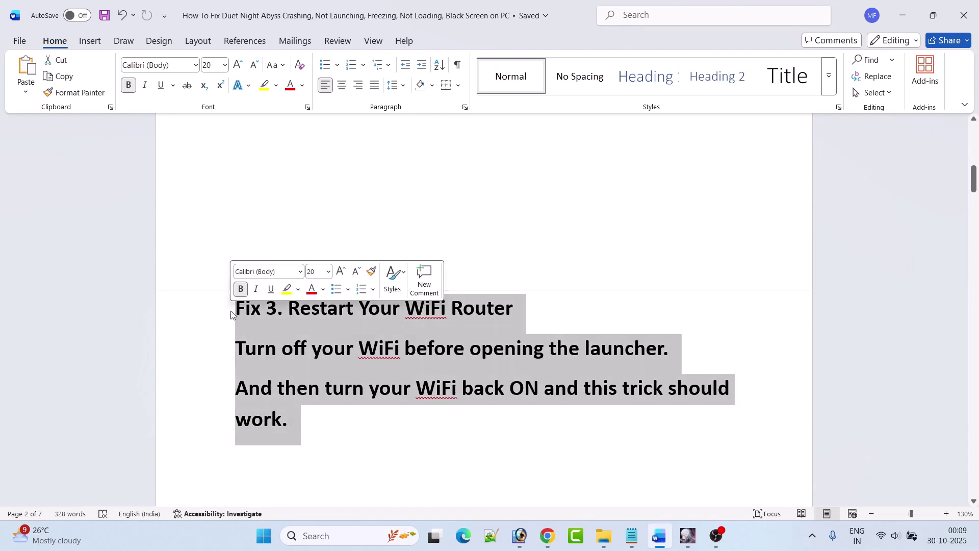
- Read Fix 4 in the guide about running the game as an administrator and in compatibility mode
scroll(374, 449, "down", 2)
scroll(375, 444, "down", 3)
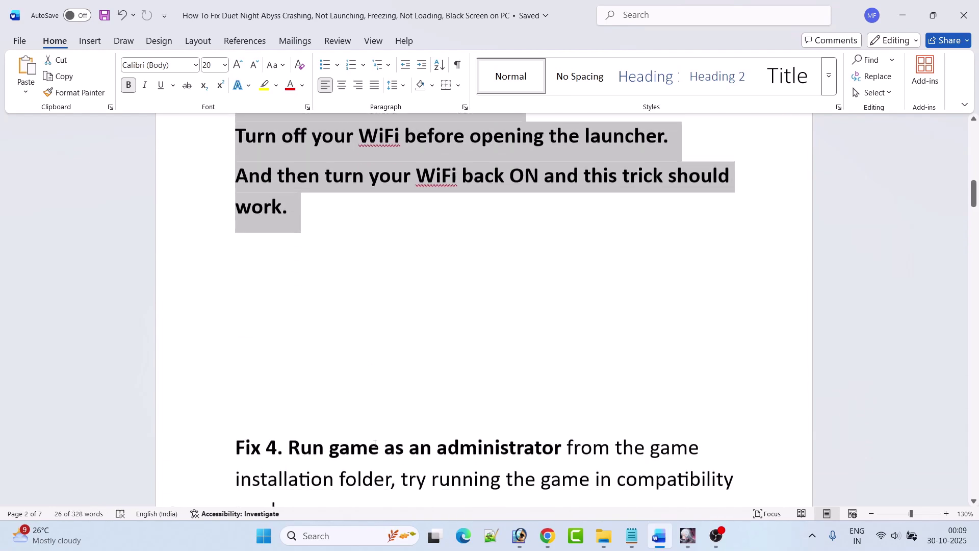
scroll(376, 431, "down", 1)
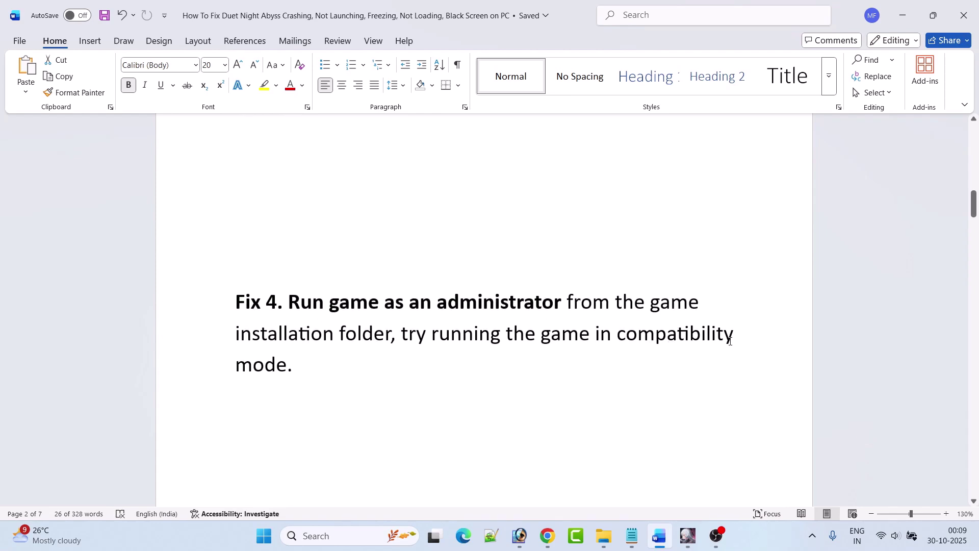
left_click_drag(327, 304, 564, 304)
left_click(451, 377)
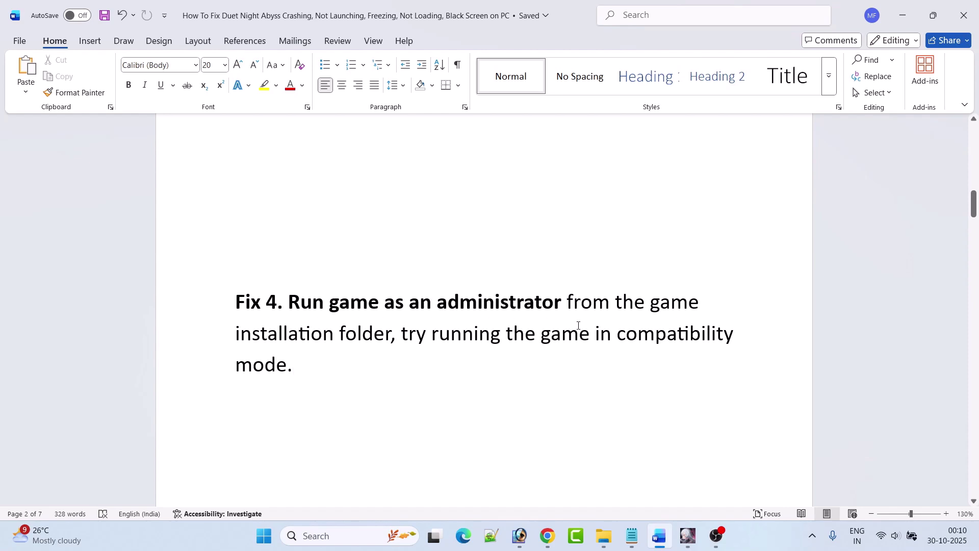
- Switch to File Explorer and open the DNA Game folder under C:\Program Files (x86)\Duet Night Abyss
left_click(604, 536)
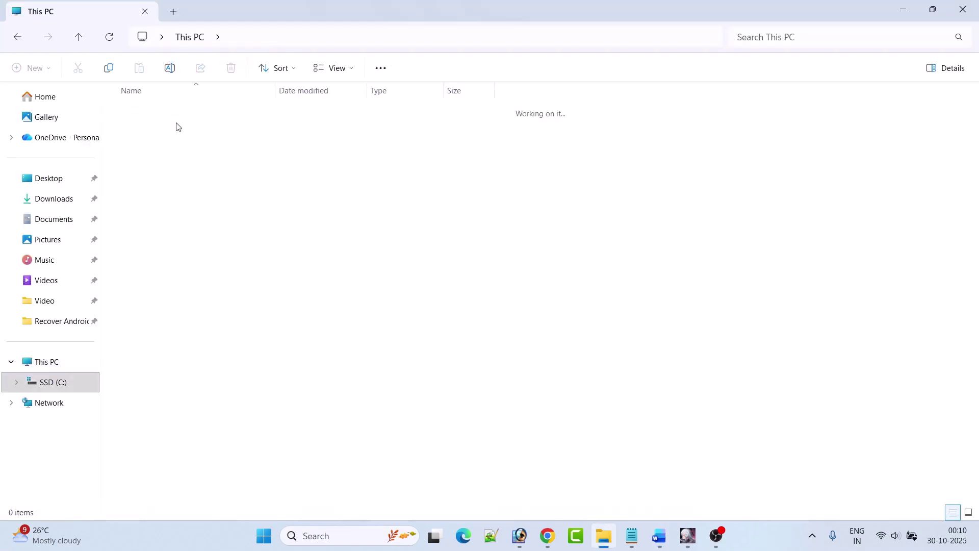
double_click(185, 359)
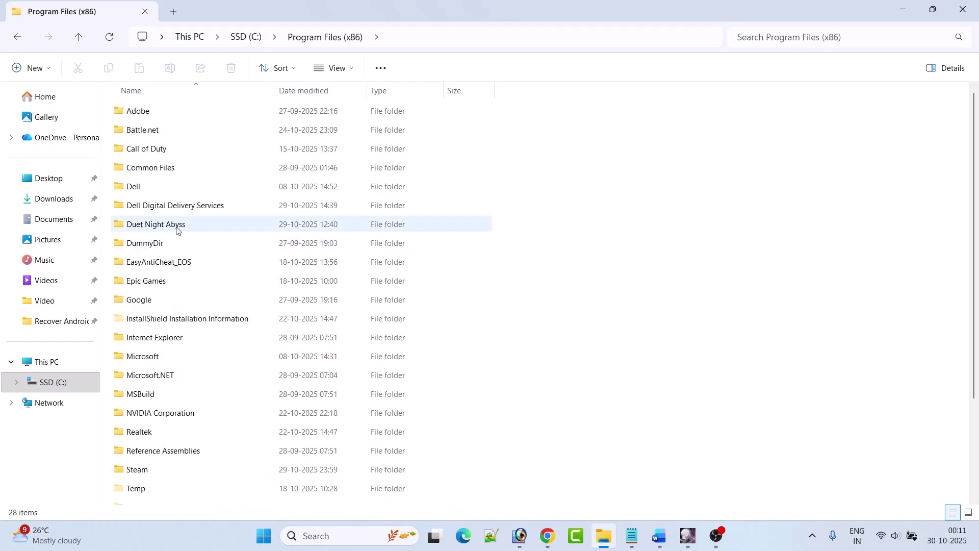
double_click(177, 229)
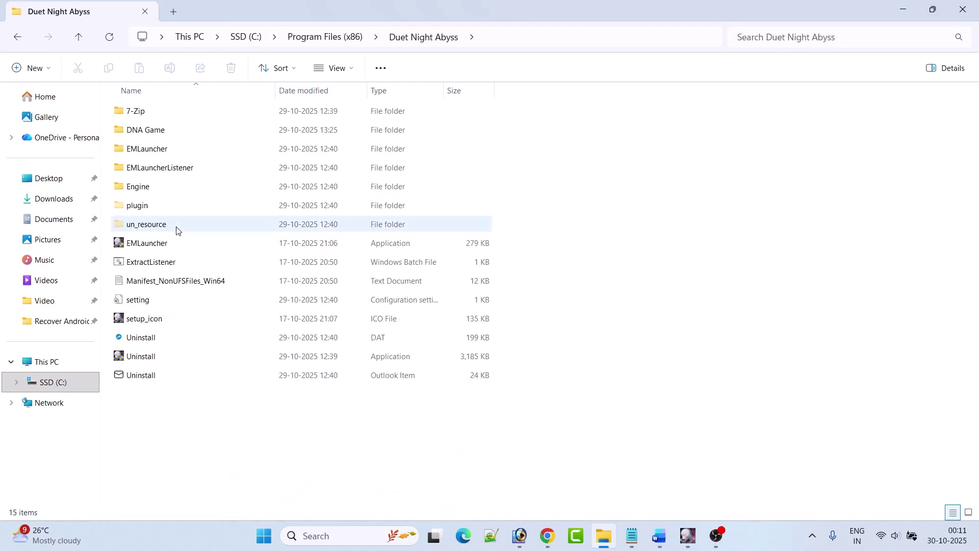
double_click(169, 135)
- Check the EM application's available actions for the option to run it as administrator
right_click(139, 188)
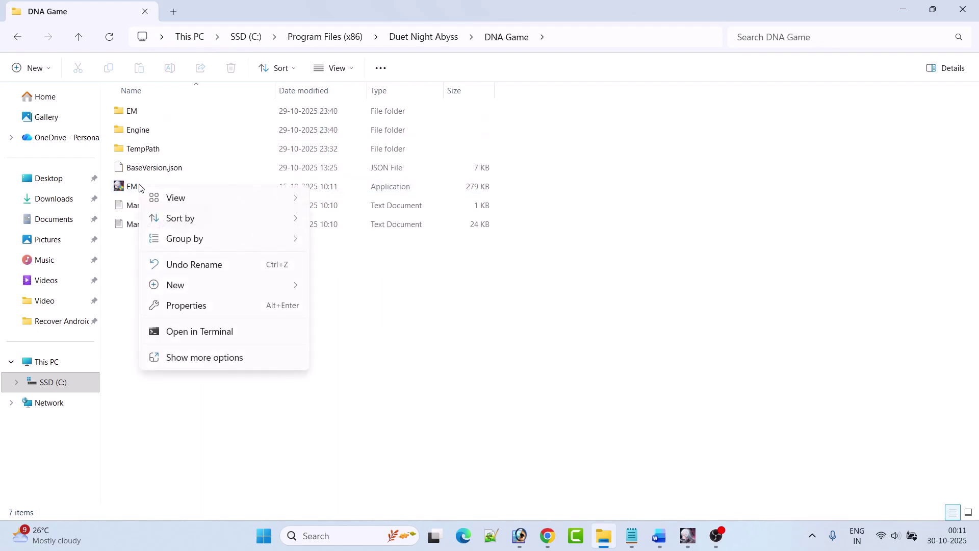
right_click(140, 189)
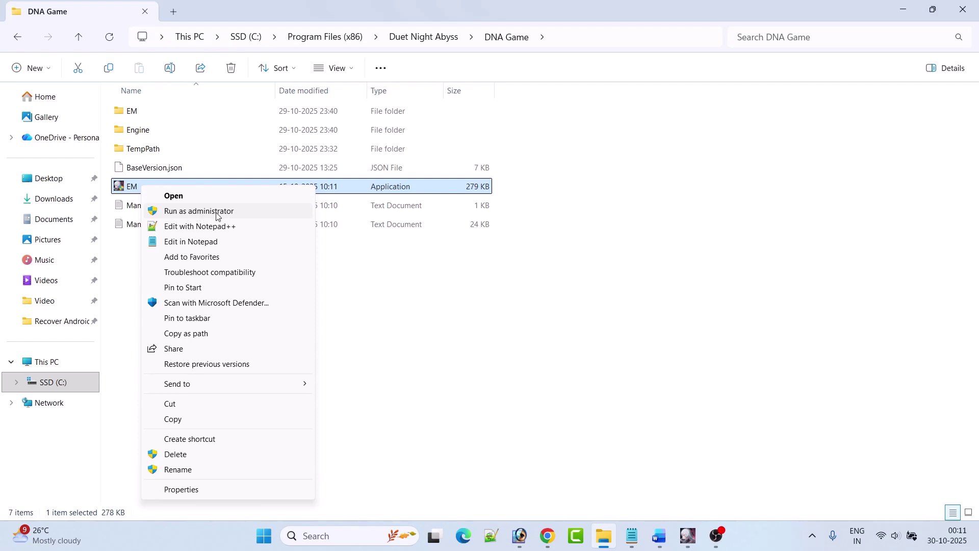
left_click(410, 309)
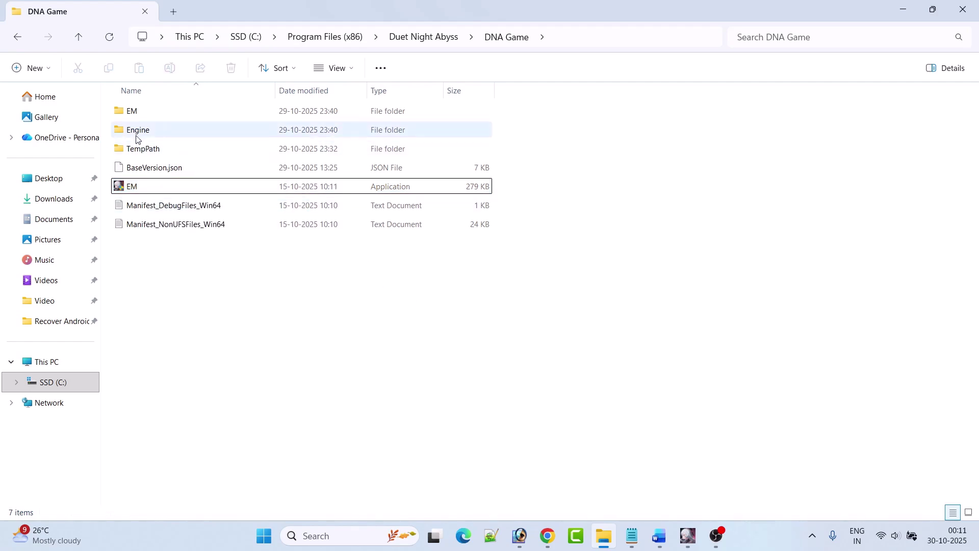
- Go into the EM\Binaries\Win64 folder and select the EM-Win64-Shipping application
double_click(144, 115)
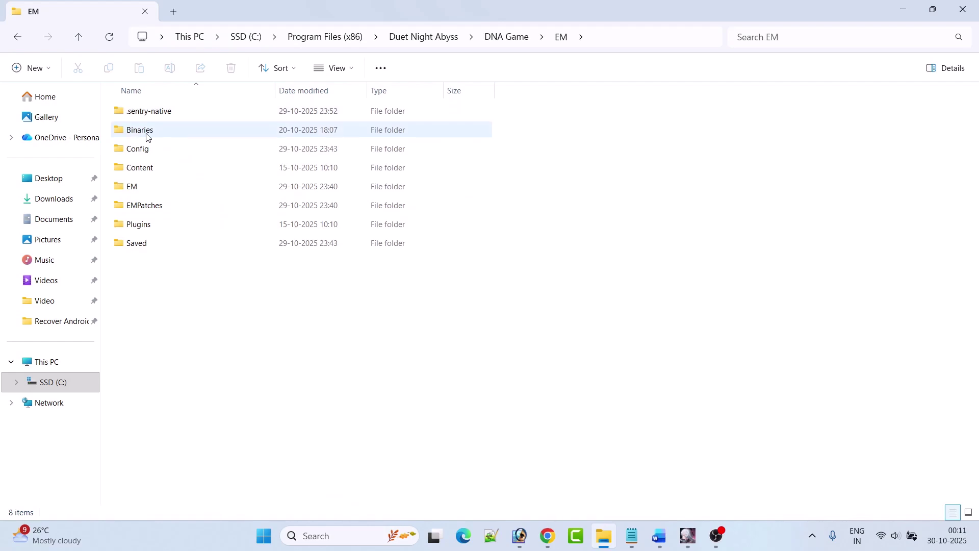
double_click(153, 134)
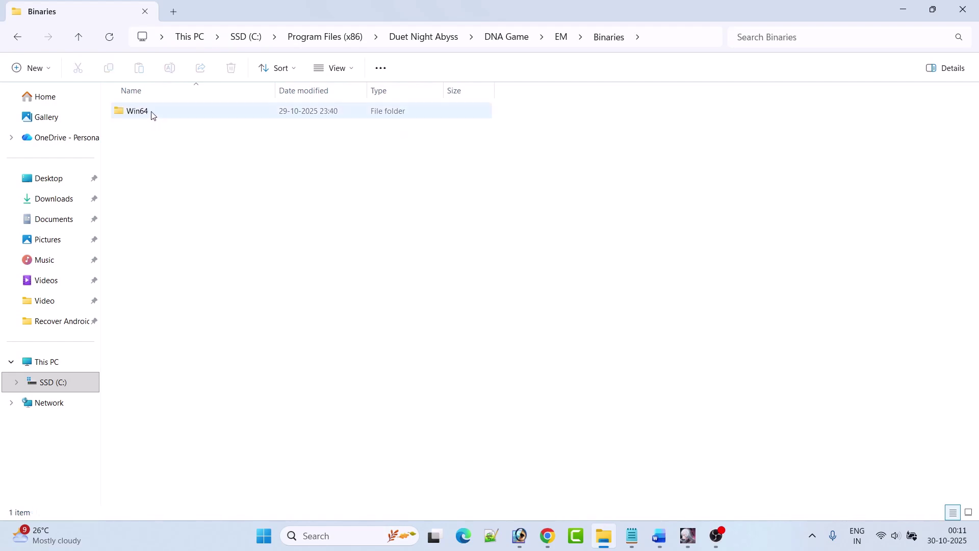
double_click(152, 115)
scroll(212, 283, "down", 13)
scroll(196, 269, "up", 1)
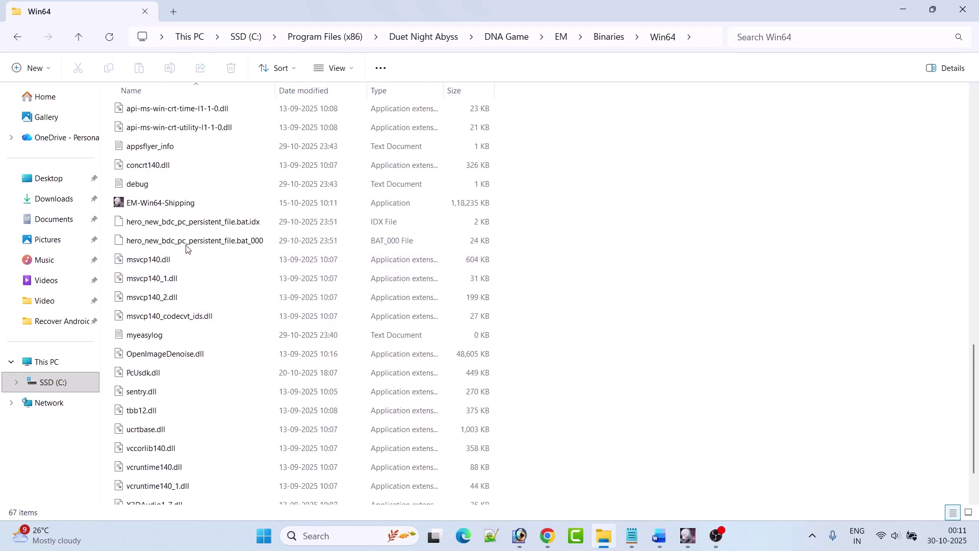
left_click(195, 204)
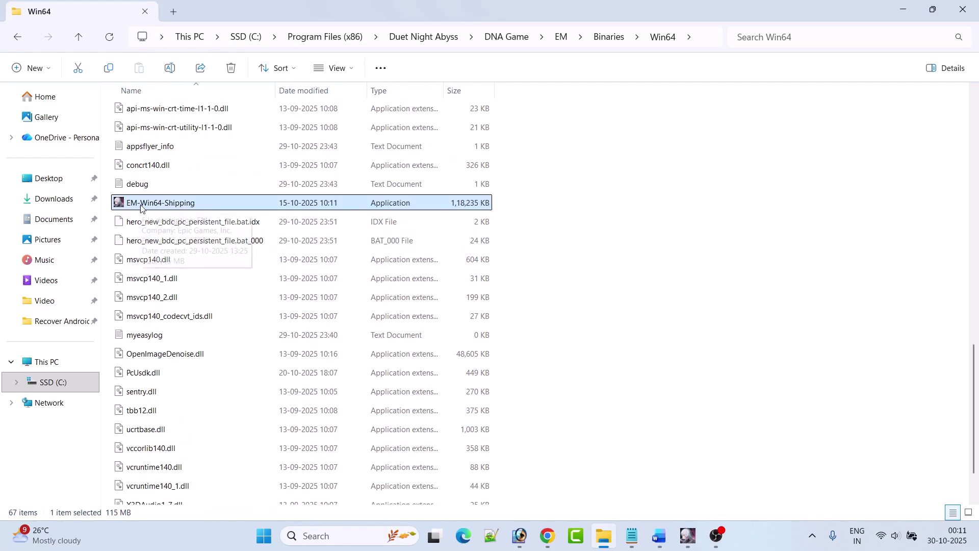
- In the compatibility properties of EM-Win64-Shipping, apply running as an administrator and compatibility mode for Windows 8
right_click(203, 204)
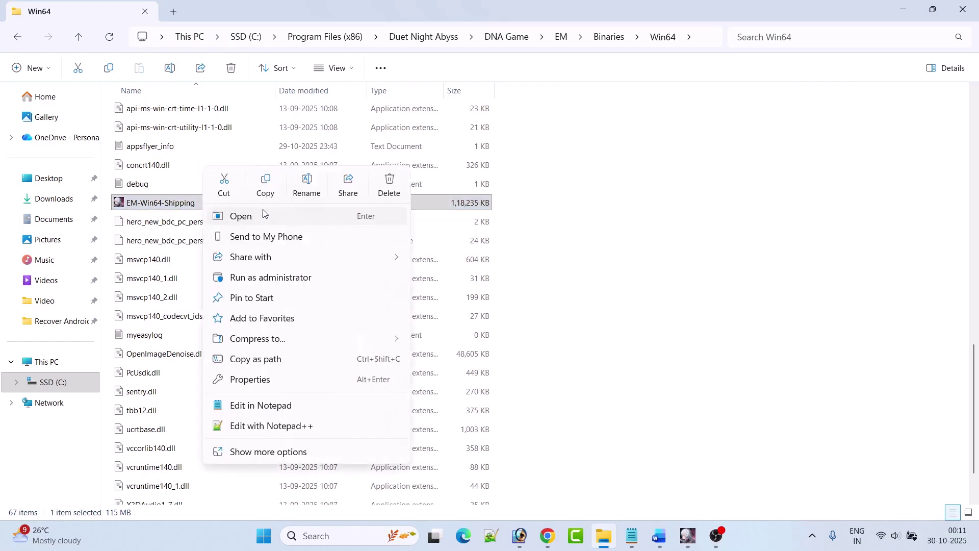
left_click(251, 379)
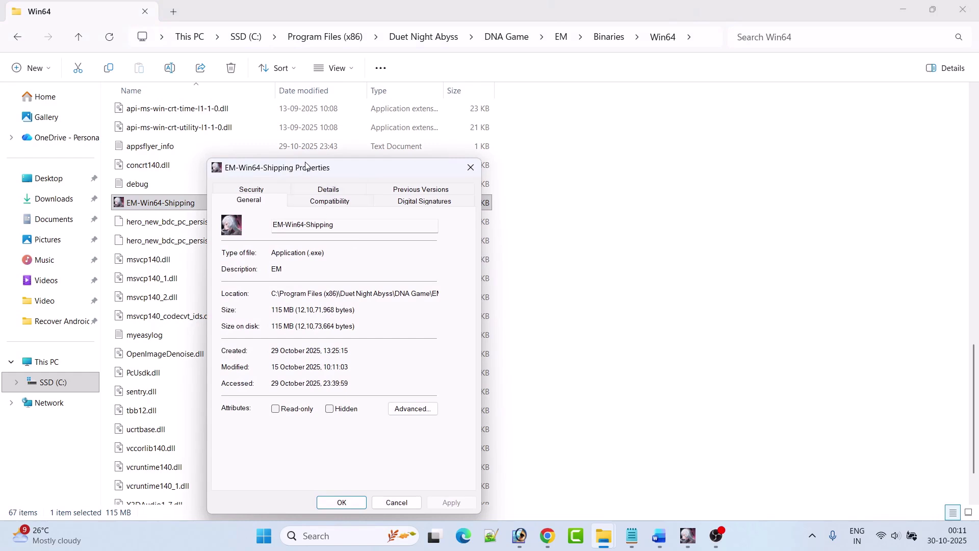
left_click_drag(306, 166, 311, 92)
left_click(327, 132)
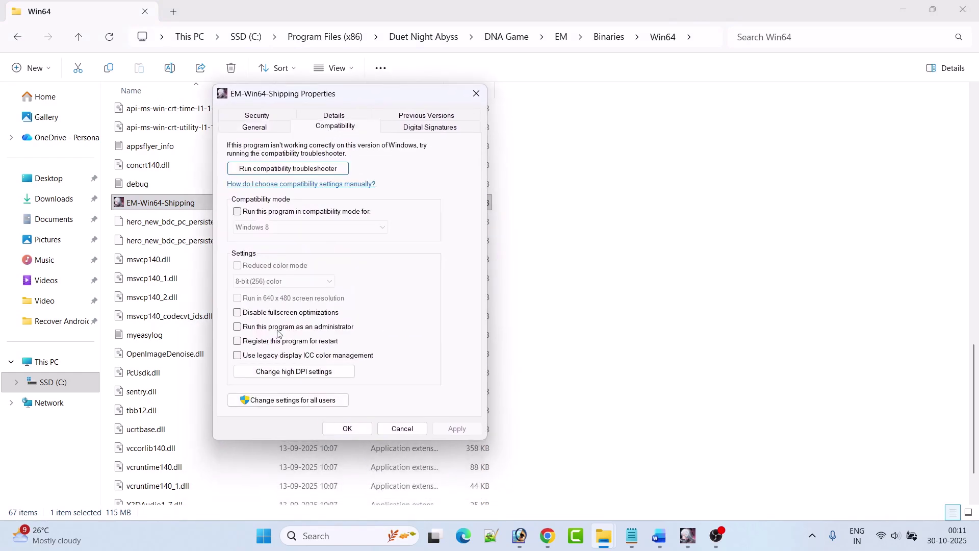
left_click(238, 327)
left_click(450, 432)
left_click(237, 212)
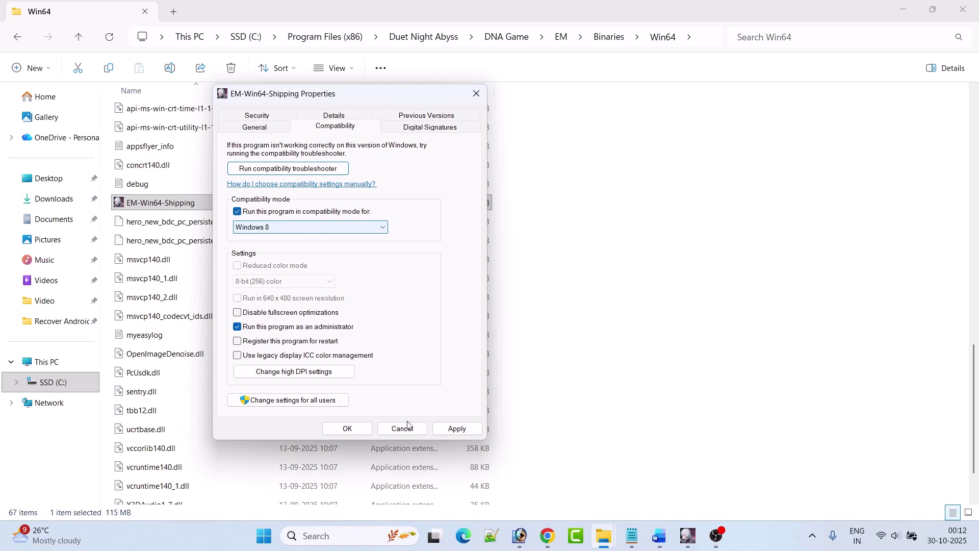
left_click(449, 430)
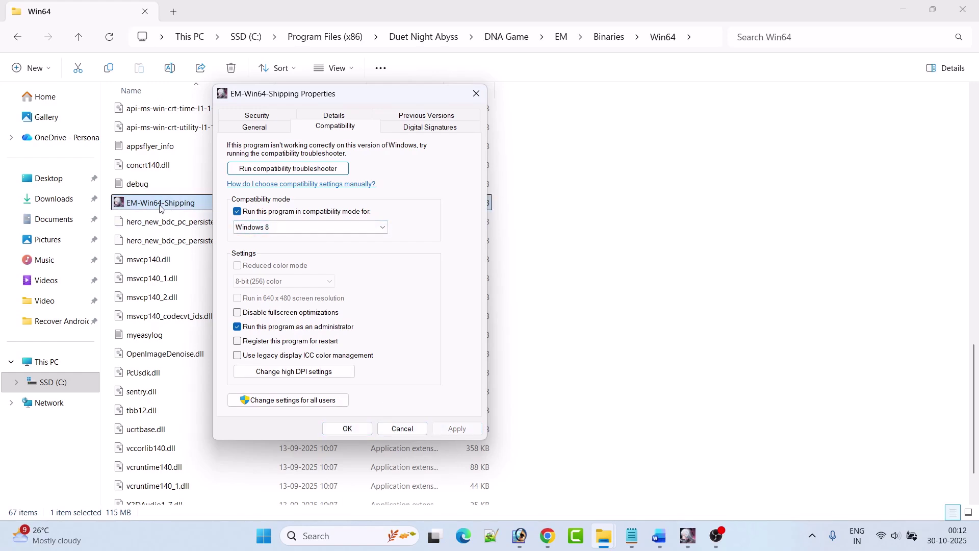
- Change the compatibility mode to Windows 7 and disable fullscreen optimizations, applying each change
left_click(296, 232)
left_click(265, 264)
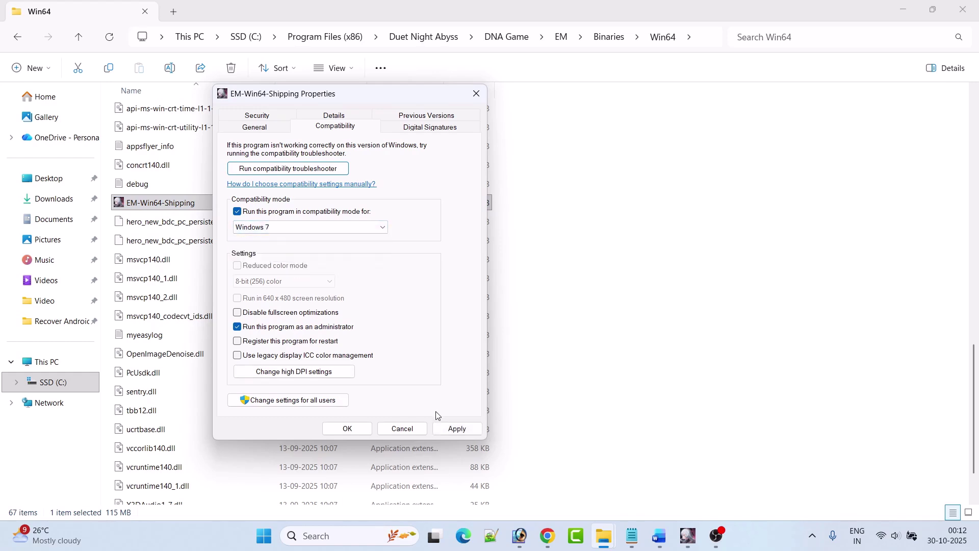
left_click(451, 431)
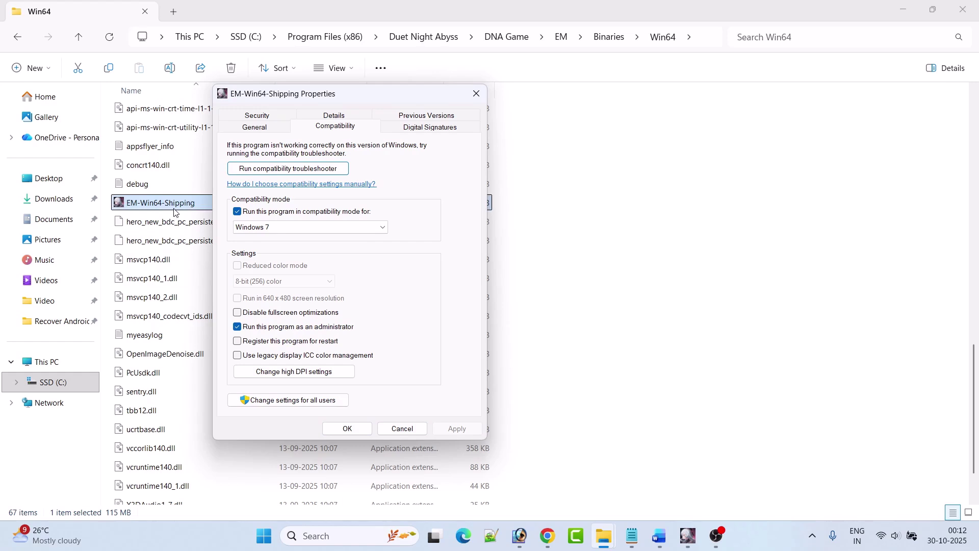
left_click(238, 313)
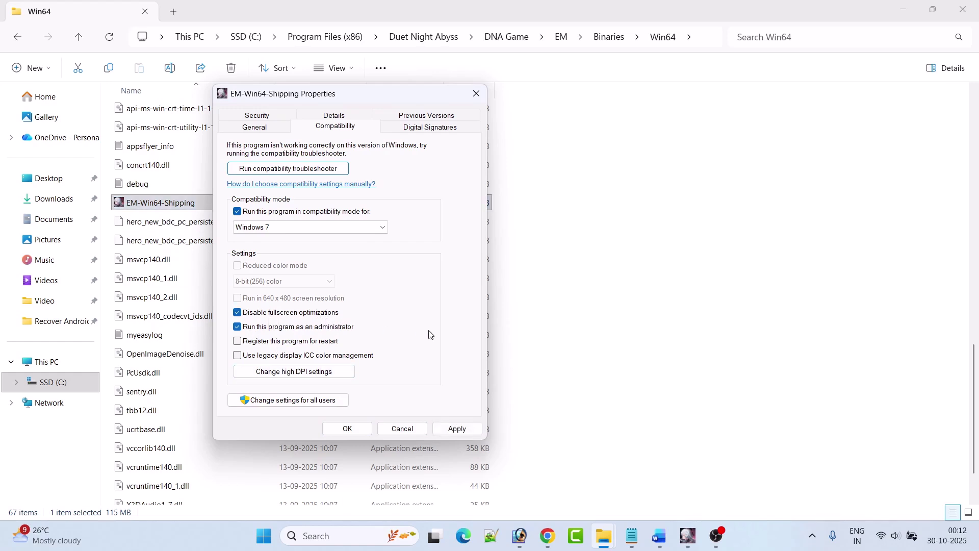
left_click(452, 429)
- Turn off compatibility mode, the fullscreen optimizations override and running as administrator, and save the properties
left_click(238, 212)
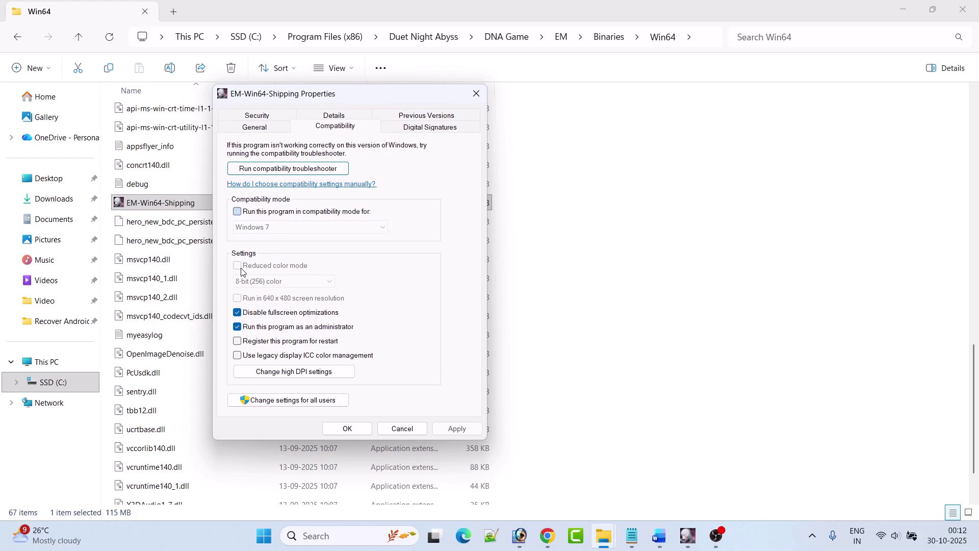
left_click(237, 312)
left_click(238, 327)
left_click(456, 429)
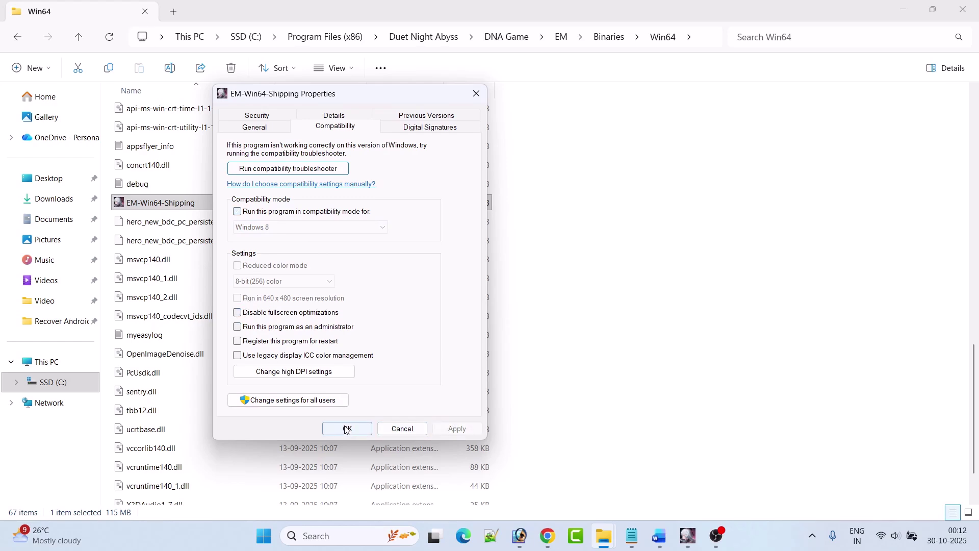
left_click(346, 429)
- Return to the Word guide and read Fix 5 on switching the launcher and Fix 6 on repairing game files
left_click(661, 538)
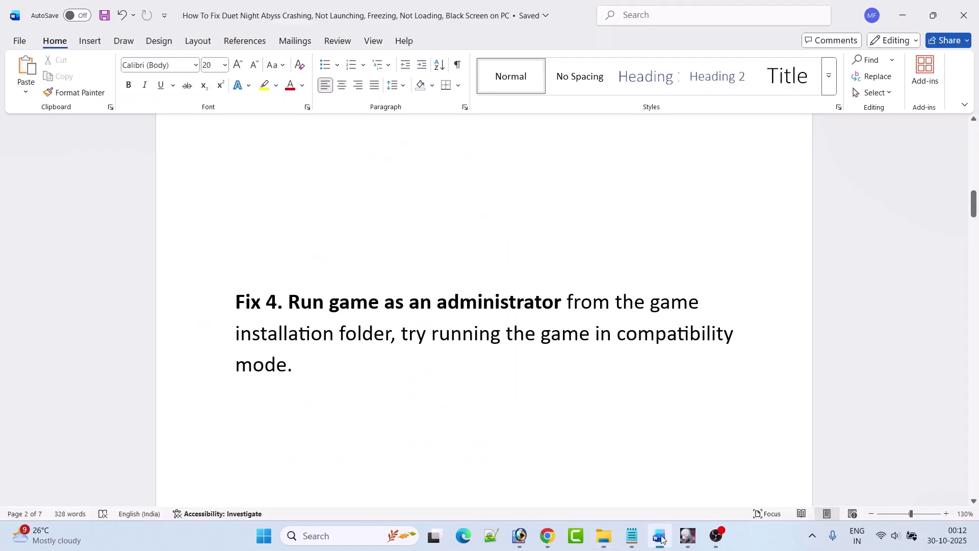
scroll(419, 337, "down", 5)
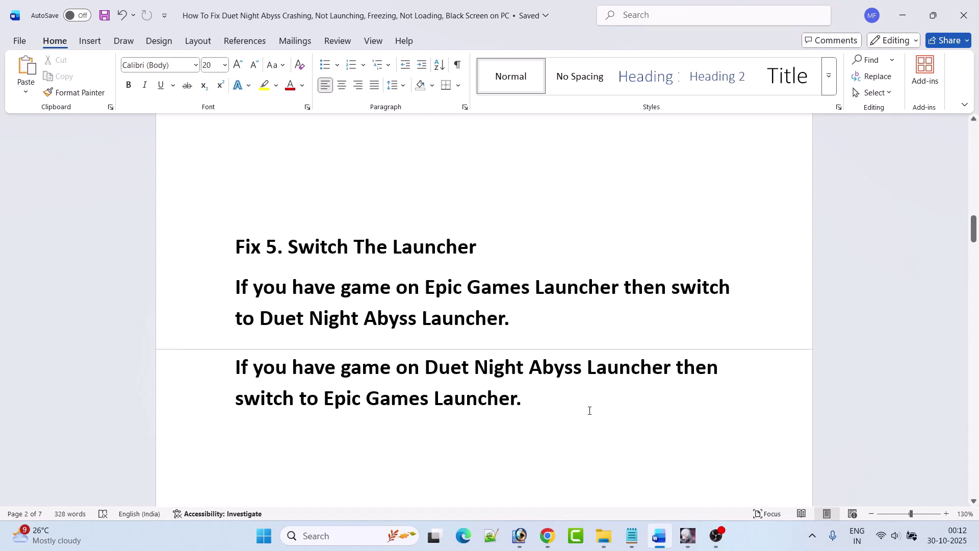
scroll(590, 411, "down", 5)
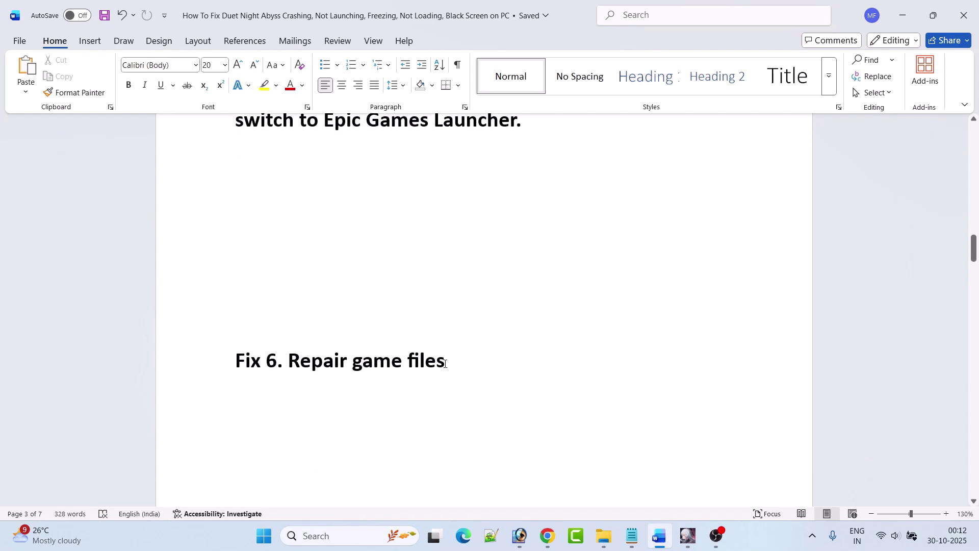
- Locate the Repair Now option in the Duet Night Abyss launcher and return to the Word guide at Fix 7
left_click(687, 536)
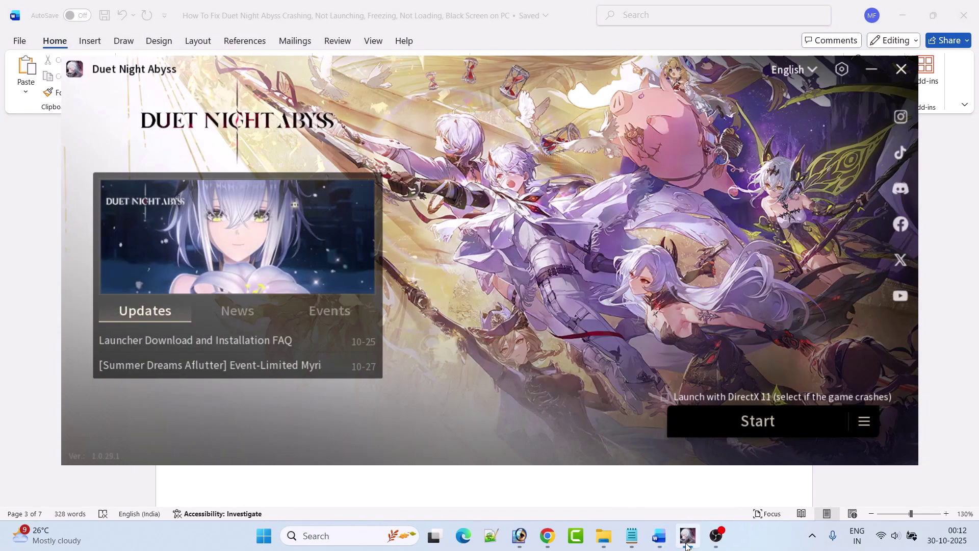
left_click(864, 423)
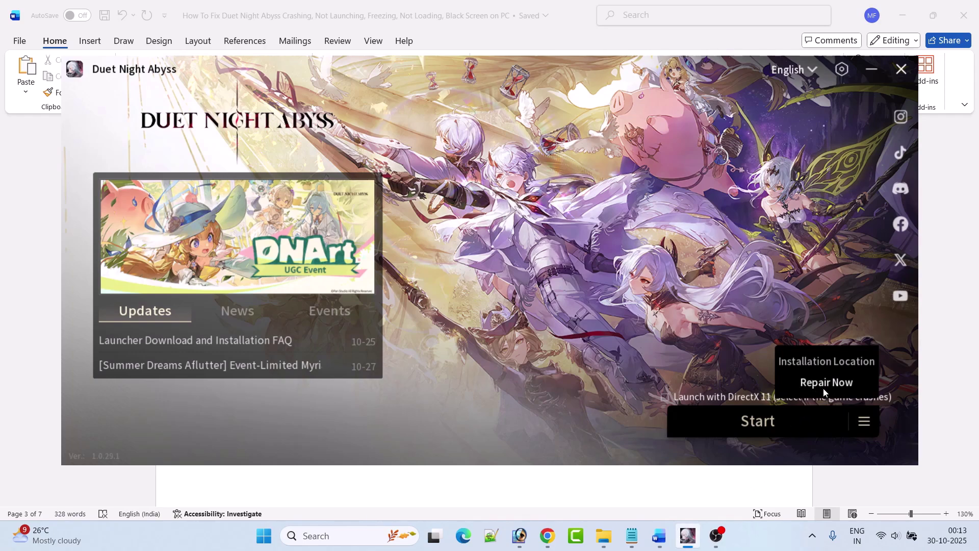
left_click(659, 536)
scroll(505, 340, "down", 4)
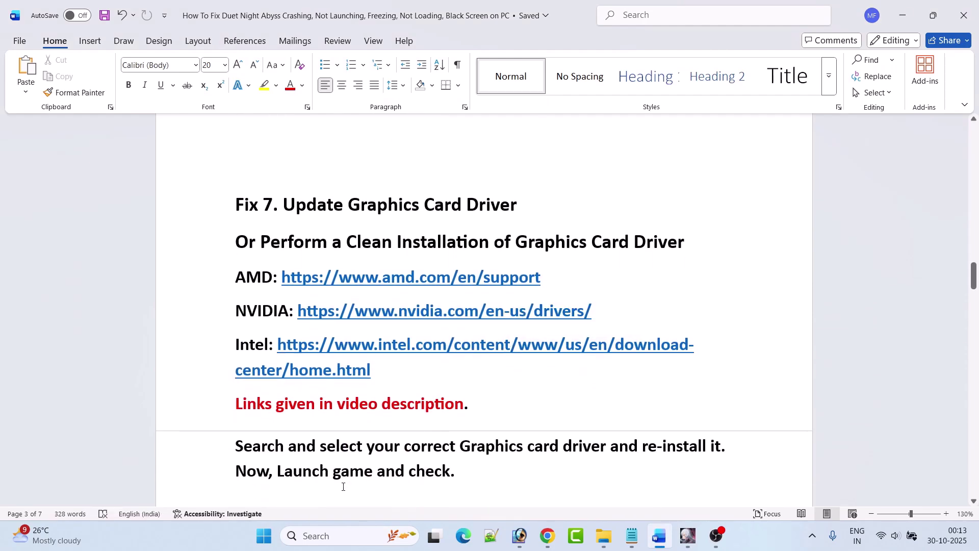
- Open Device Manager and expand the Display adapters category
left_click(317, 536)
type("device ma")
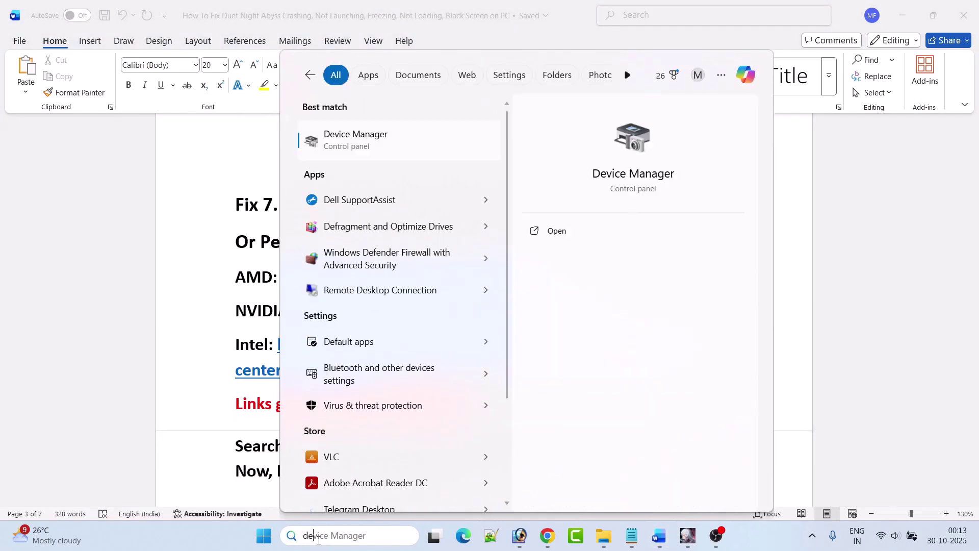
left_click(557, 231)
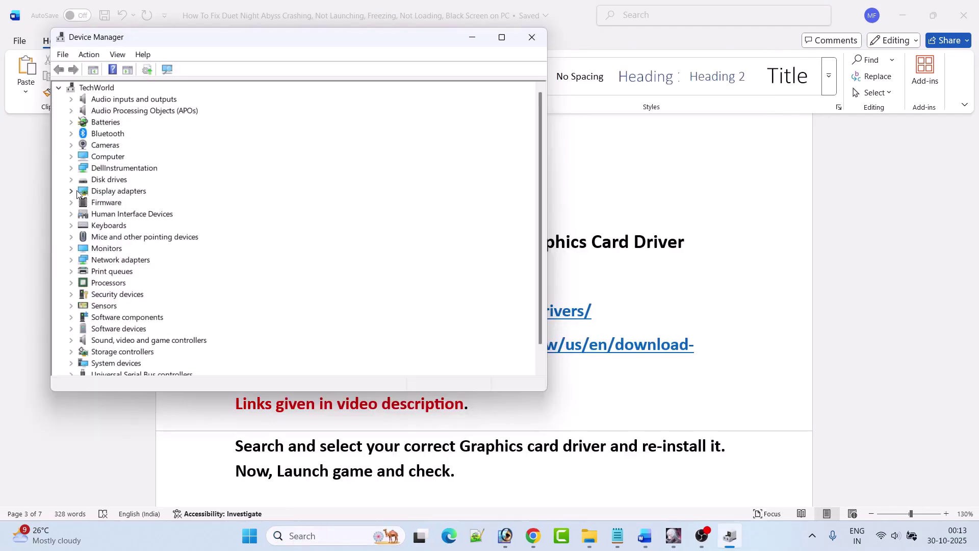
left_click(70, 190)
- Run an automatic driver update search for the NVIDIA GeForce RTX 3050 6GB Laptop GPU, and close Device Manager
left_click(179, 215)
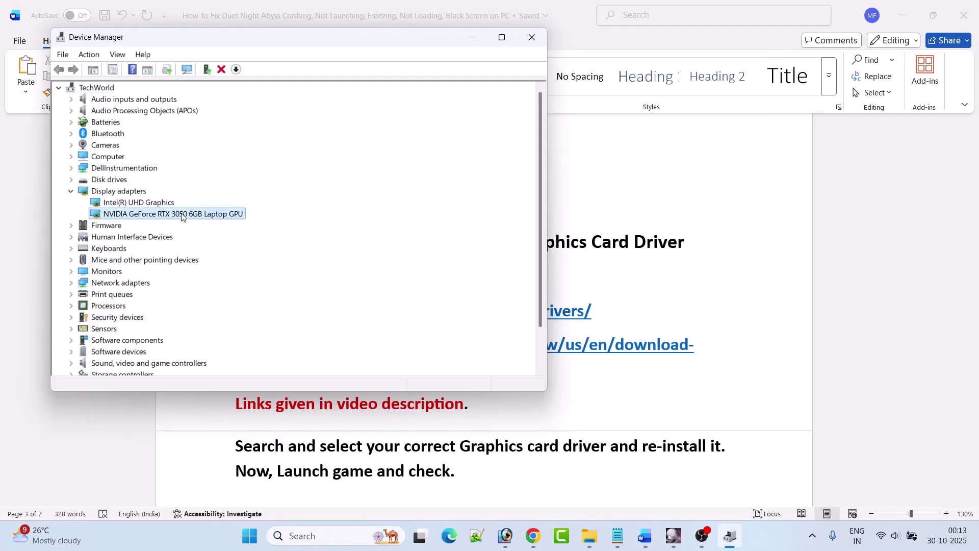
right_click(180, 216)
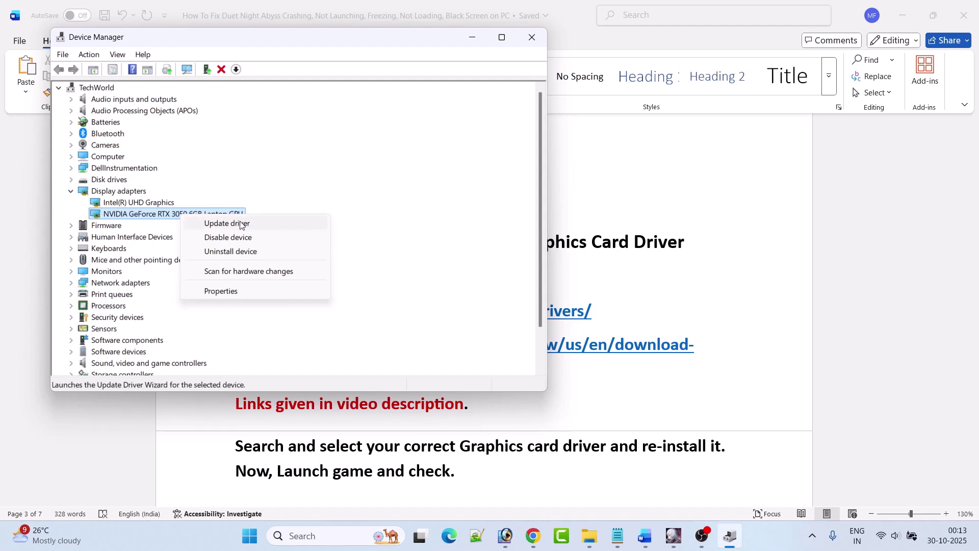
left_click(263, 225)
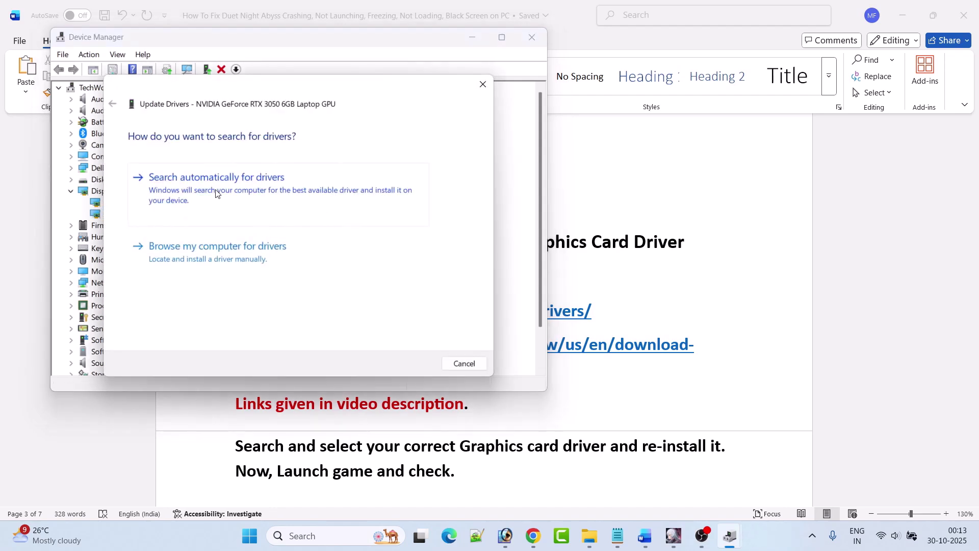
left_click(272, 187)
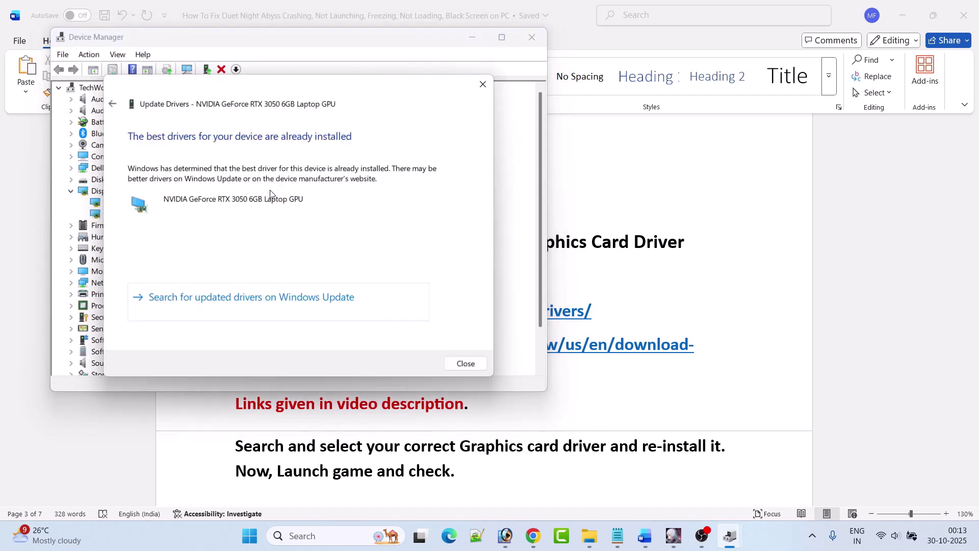
left_click(483, 84)
left_click(531, 37)
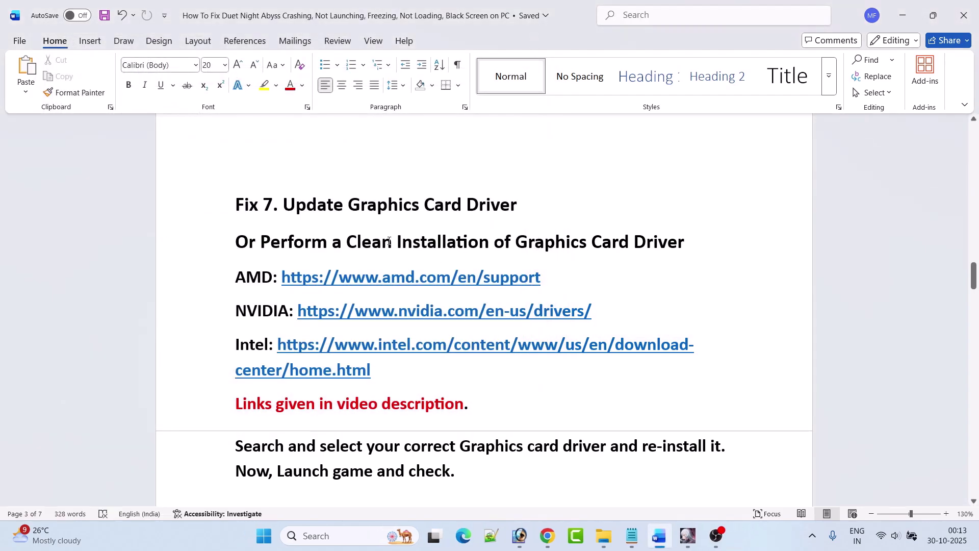
- Highlight the clean installation heading, the note about the links and the NVIDIA driver link under Fix 7 of the Word guide
left_click_drag(263, 242, 663, 238)
left_click(634, 281)
scroll(312, 310, "down", 1)
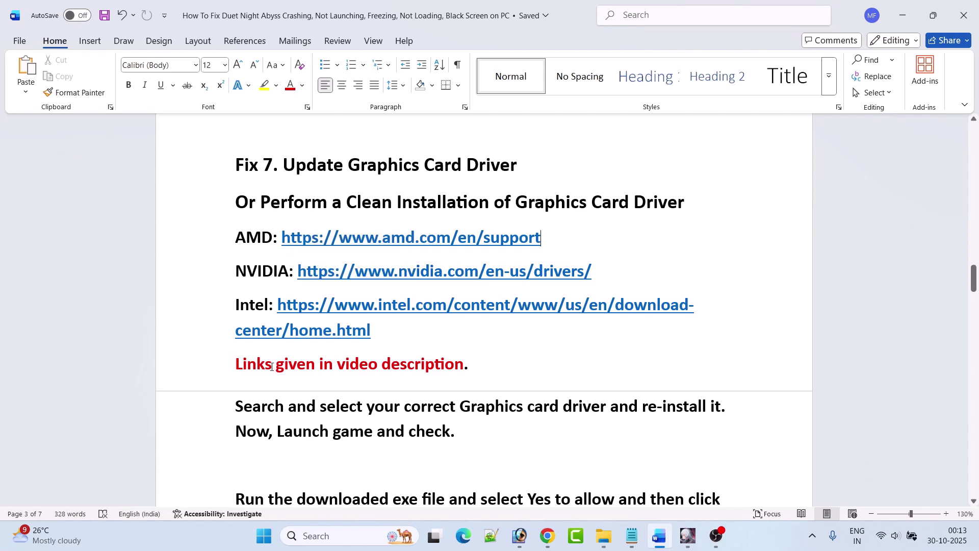
left_click_drag(244, 367, 421, 366)
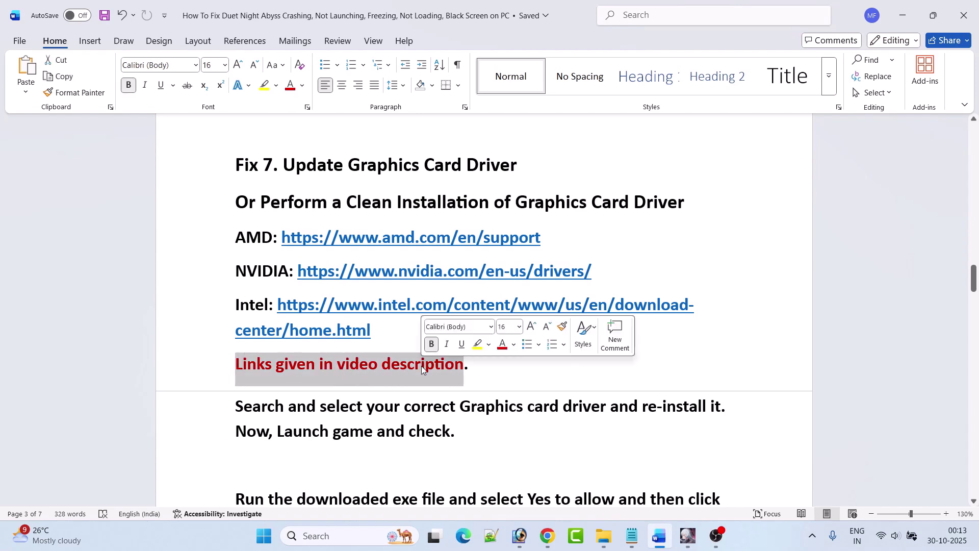
left_click(422, 398)
left_click_drag(603, 276, 301, 272)
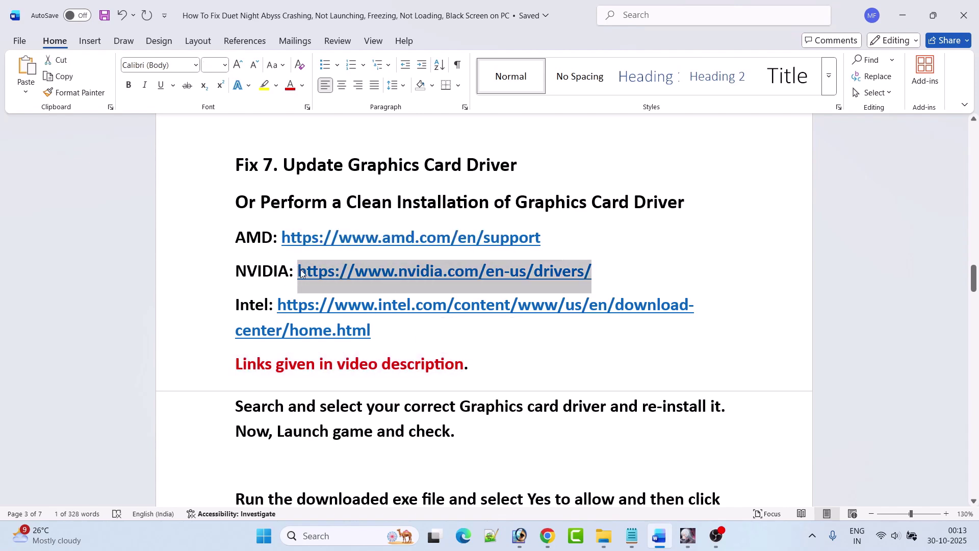
- Follow the guide's NVIDIA drivers link and find drivers for the GeForce RTX 3050 on Windows 11 in English (US)
left_click(501, 277, "ctrl")
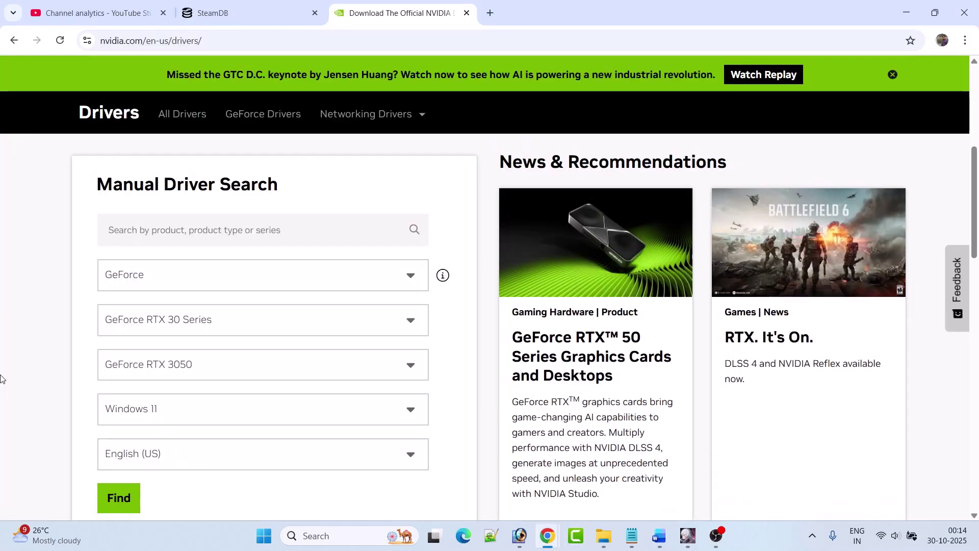
scroll(41, 371, "down", 1)
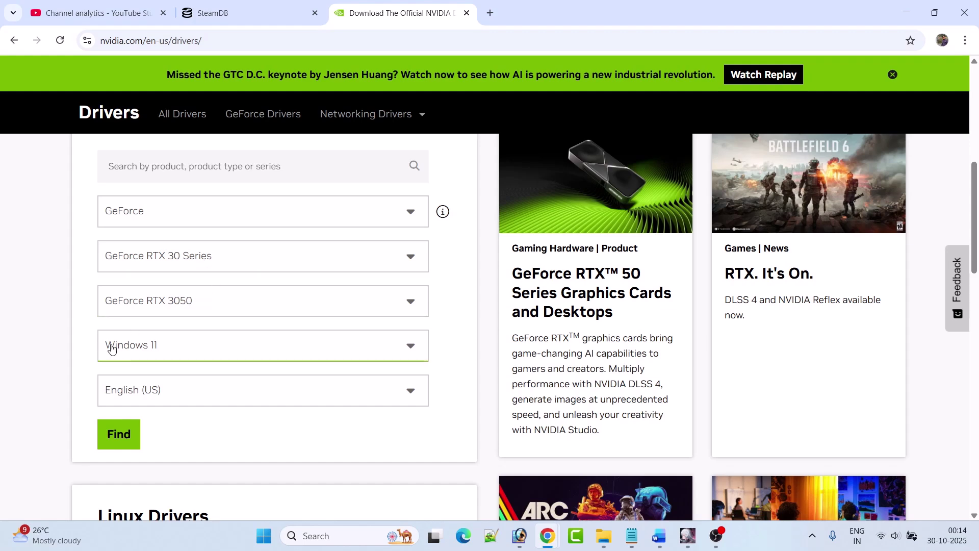
left_click(129, 442)
scroll(214, 346, "down", 1)
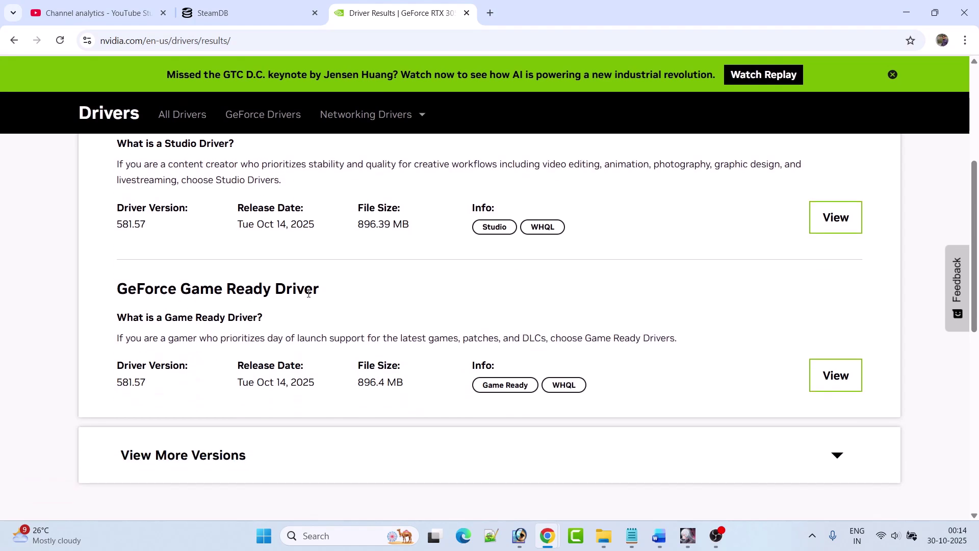
- Open the GeForce Game Ready Driver 581.57 details and download the driver
left_click_drag(187, 371, 111, 376)
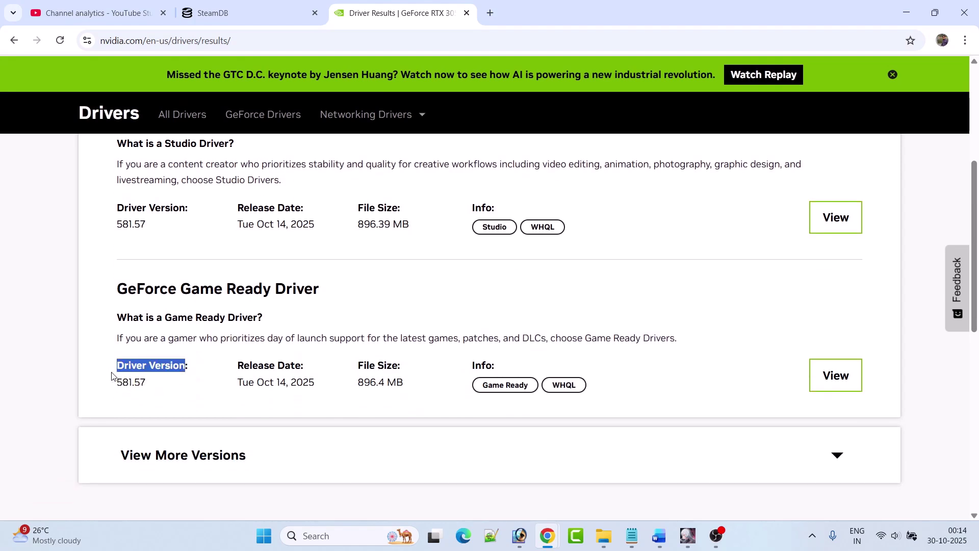
left_click(148, 391)
left_click(841, 378)
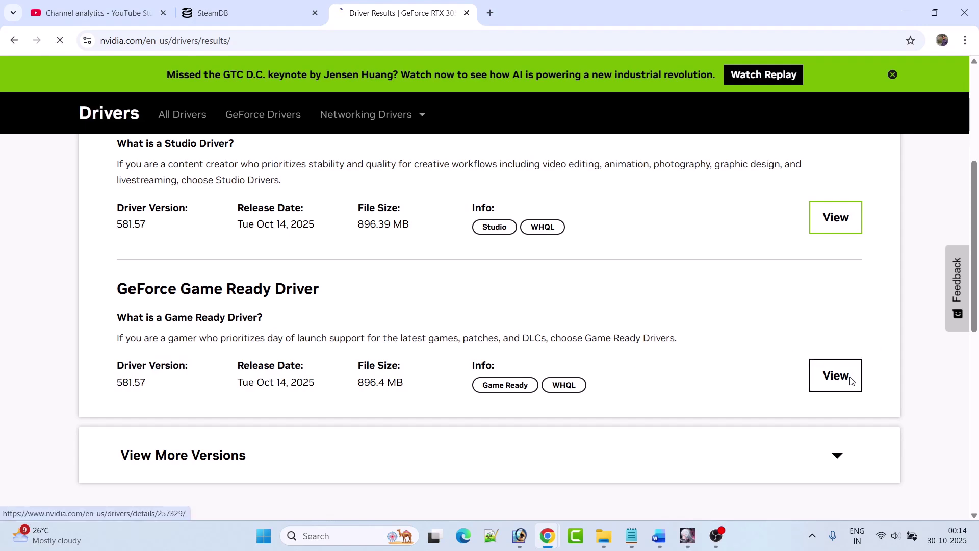
left_click(208, 503)
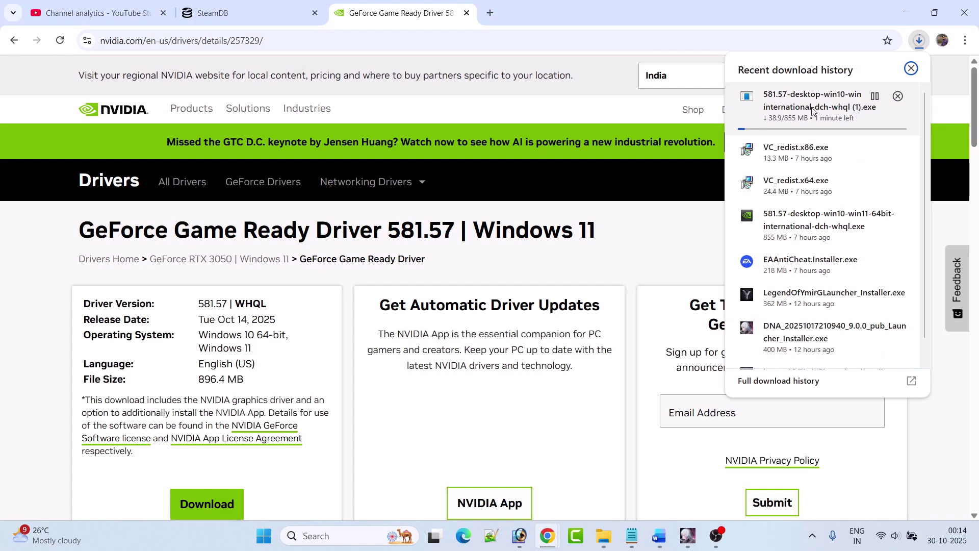
- Return to the Word guide and read the NVIDIA clean installation instructions and Fix 8 on Windows Security and antivirus access
left_click(659, 535)
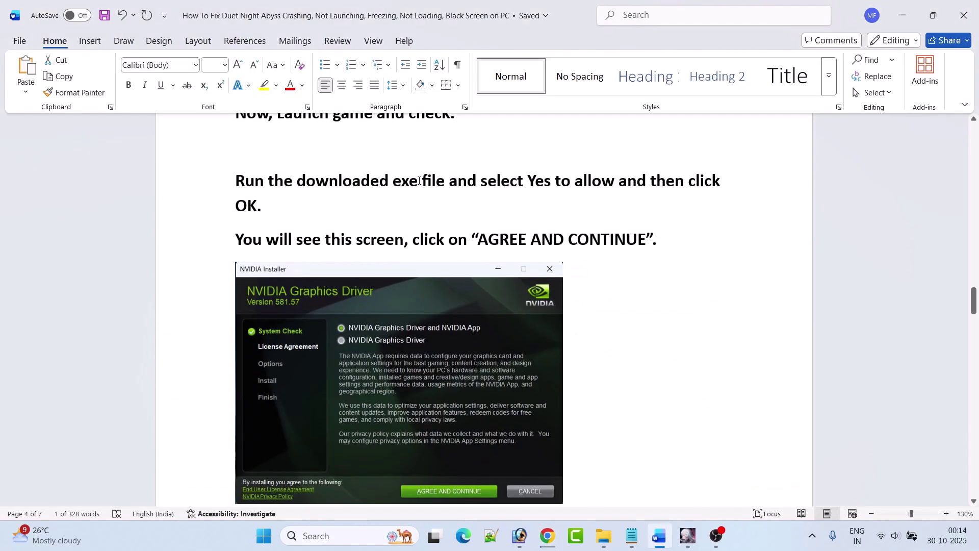
scroll(559, 183, "down", 1)
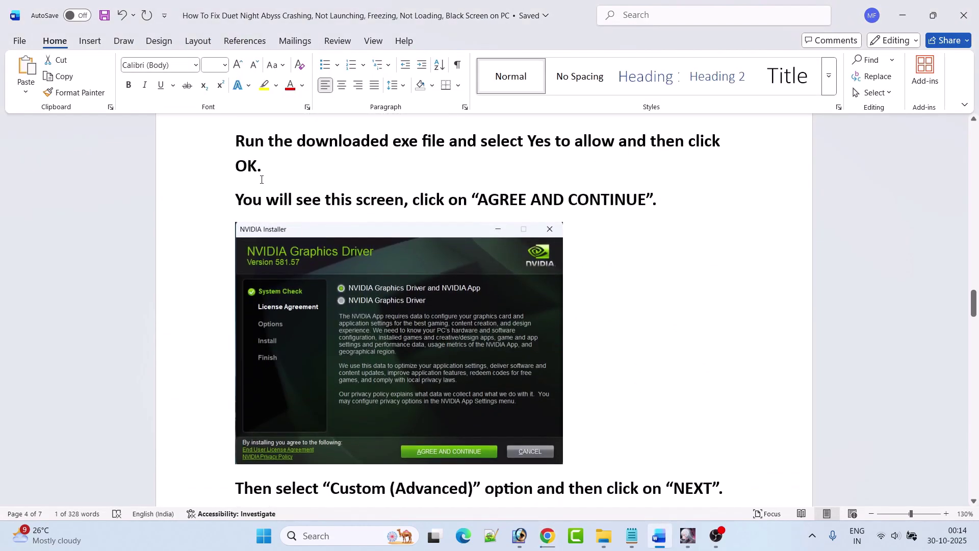
scroll(416, 200, "down", 1)
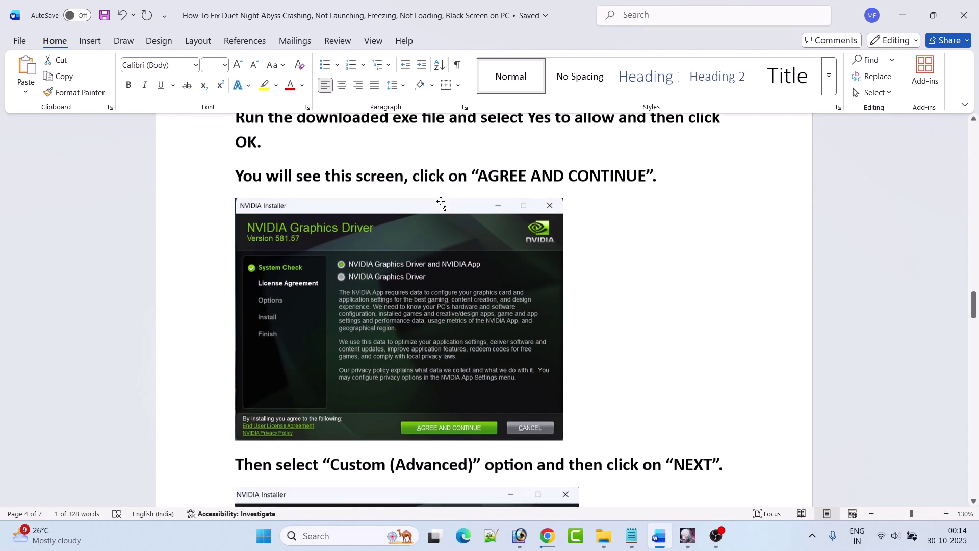
scroll(459, 418, "down", 6)
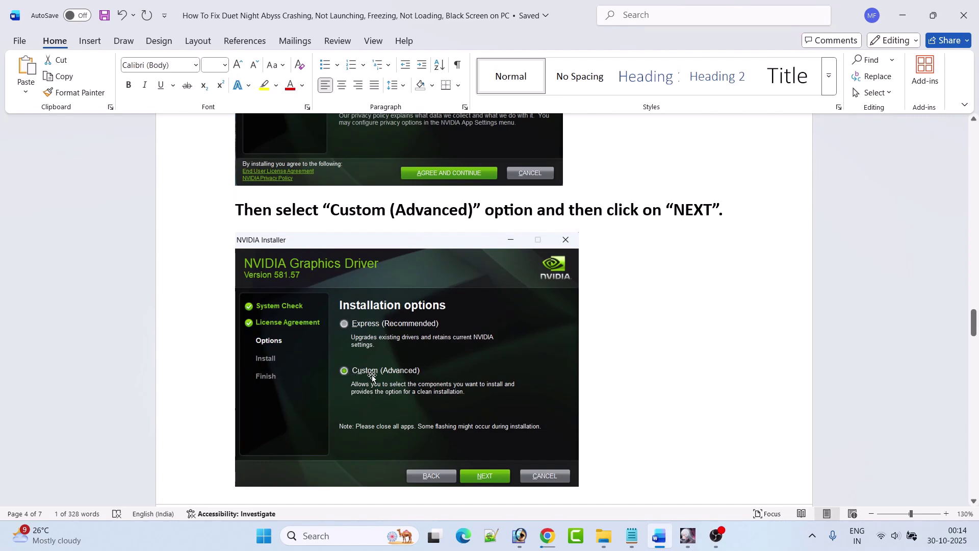
scroll(379, 347, "down", 6)
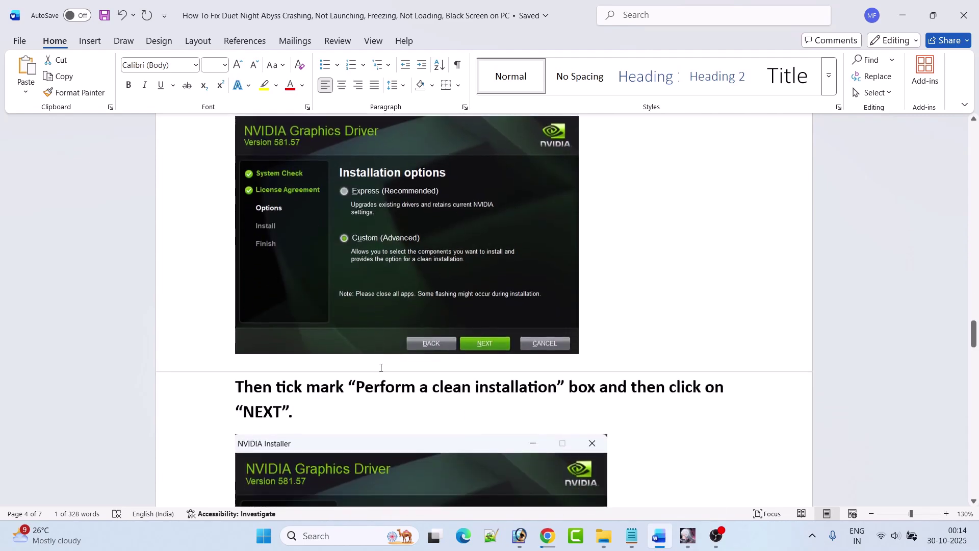
scroll(660, 282, "down", 3)
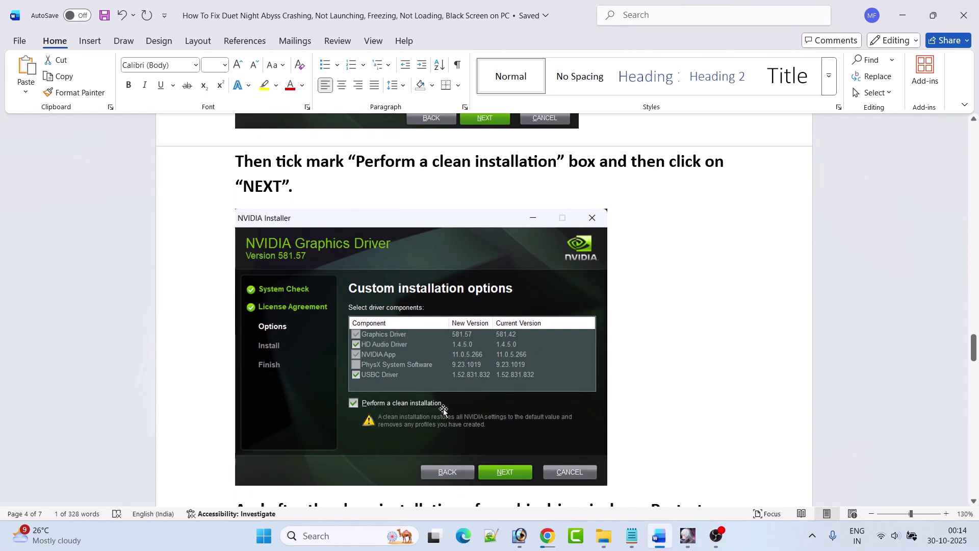
scroll(419, 413, "down", 2)
scroll(464, 355, "down", 3)
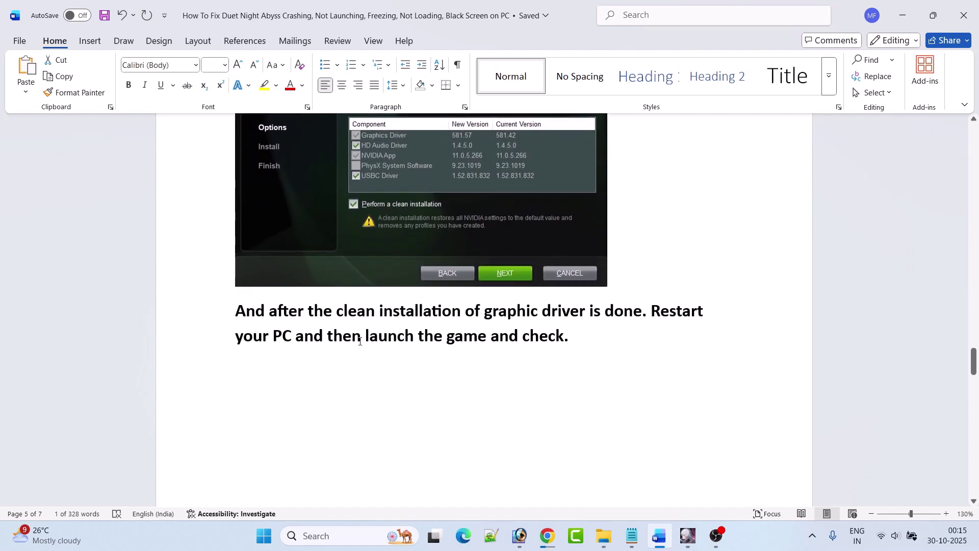
scroll(626, 366, "down", 8)
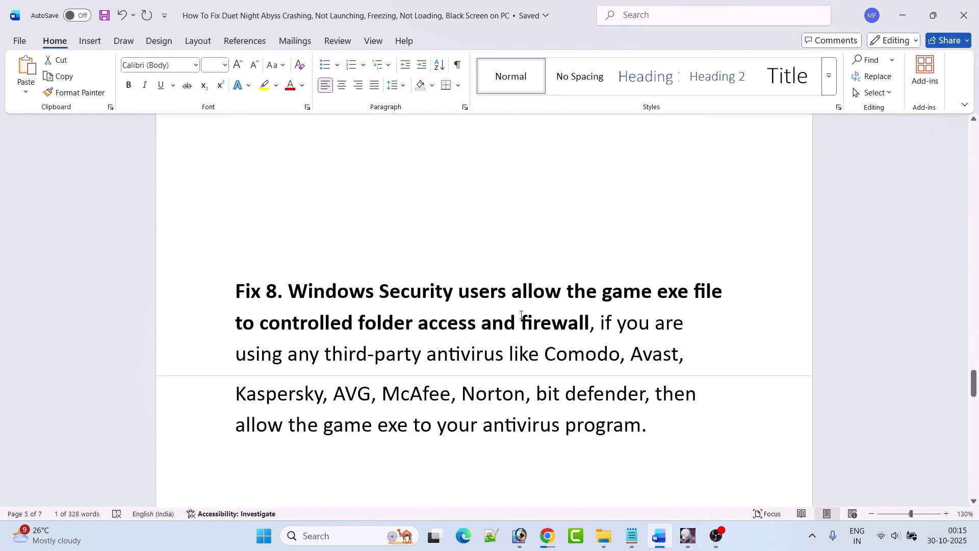
scroll(533, 310, "down", 1)
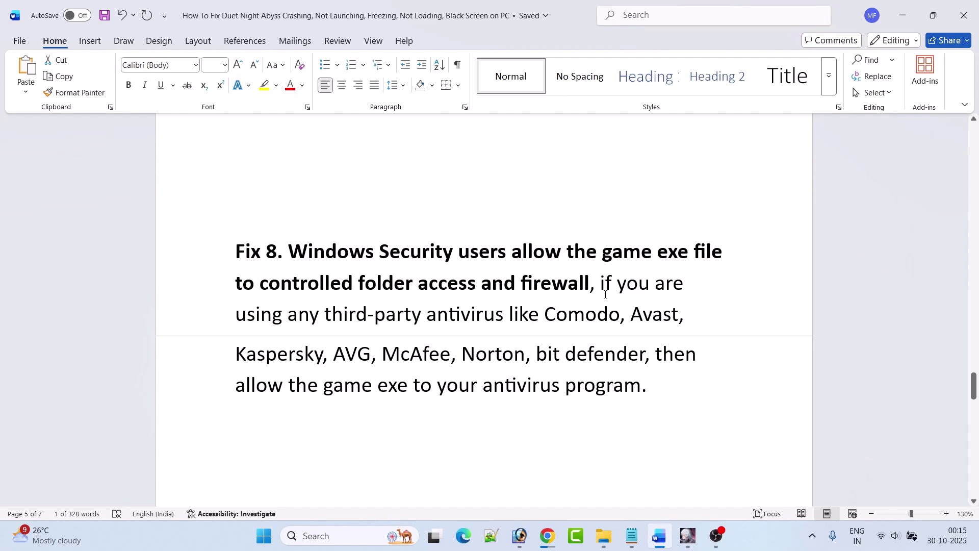
- Open Windows Security and go to the ransomware protection settings under Virus & threat protection
left_click(352, 538)
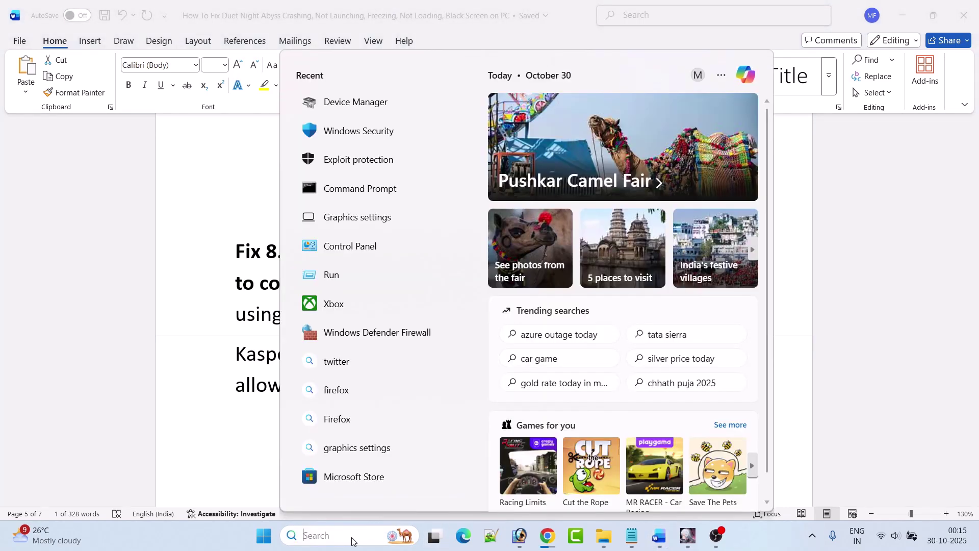
type("windows se")
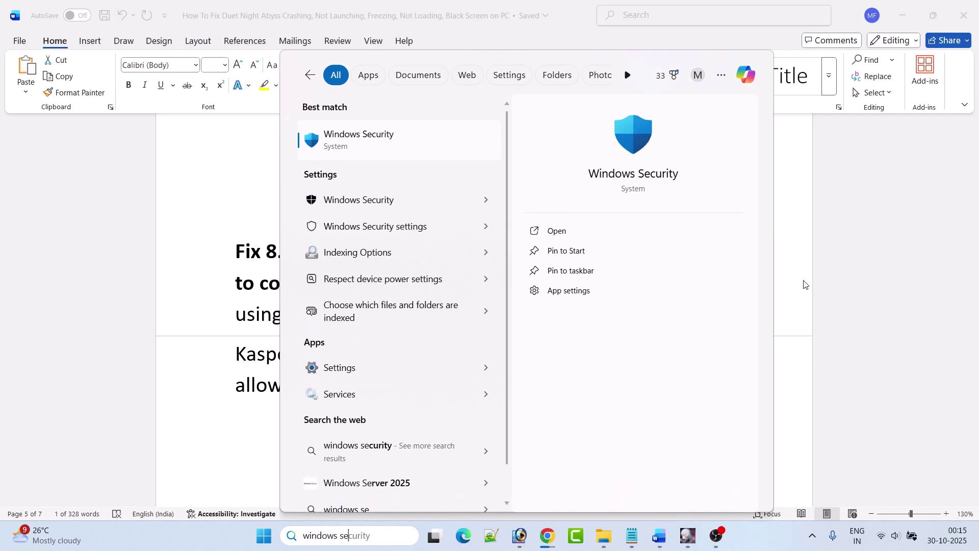
key("Return")
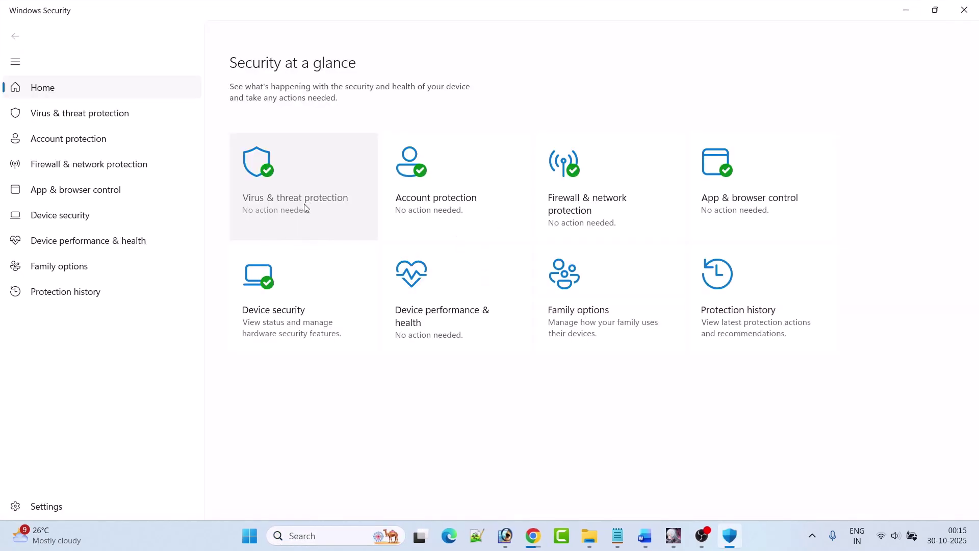
left_click(305, 208)
scroll(308, 488, "down", 5)
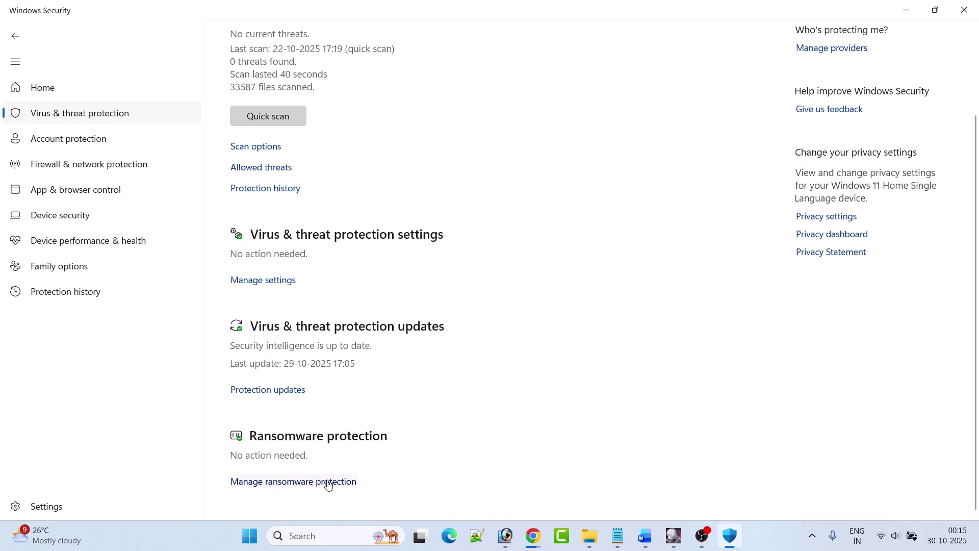
left_click(328, 485)
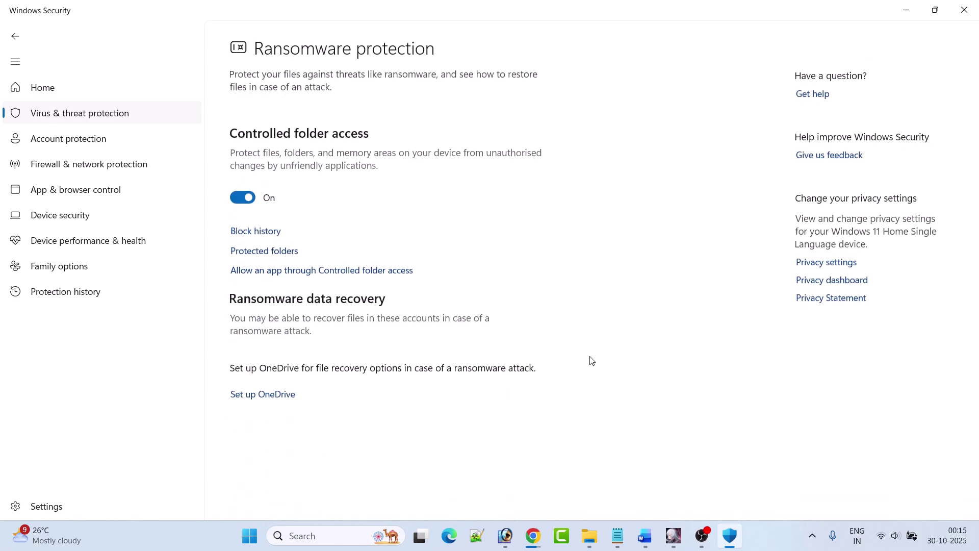
- Open the apps allowed through Controlled folder access and start adding an allowed app by browsing all apps
left_click(358, 271)
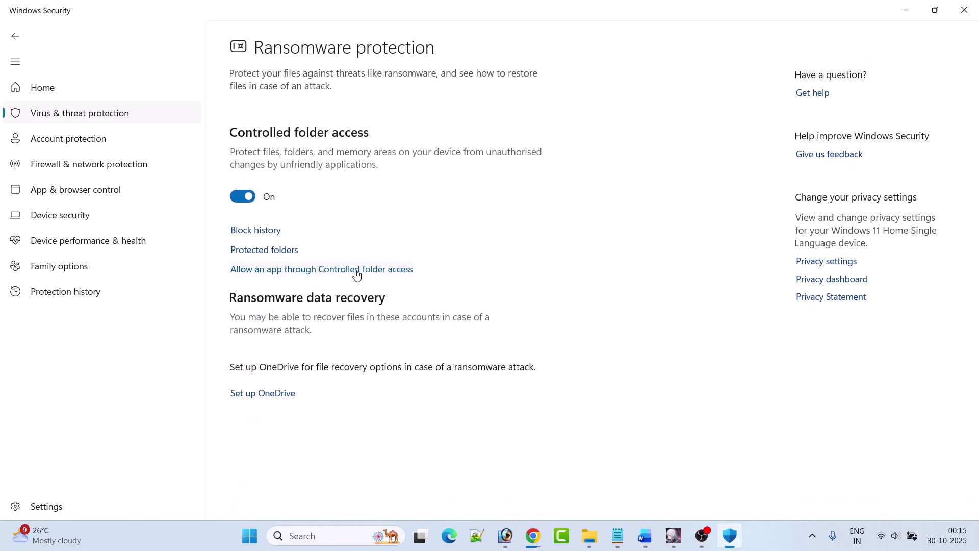
left_click(428, 380)
left_click(313, 44)
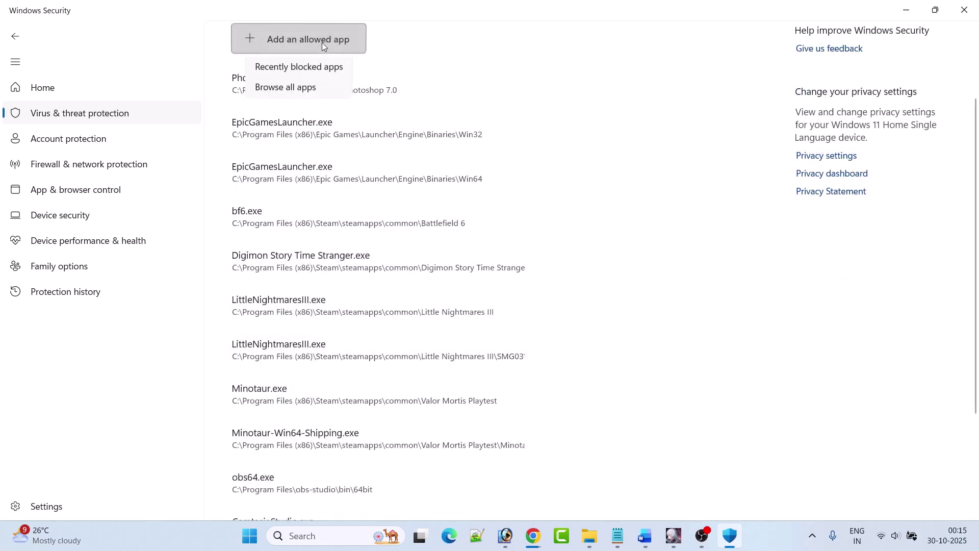
left_click(285, 88)
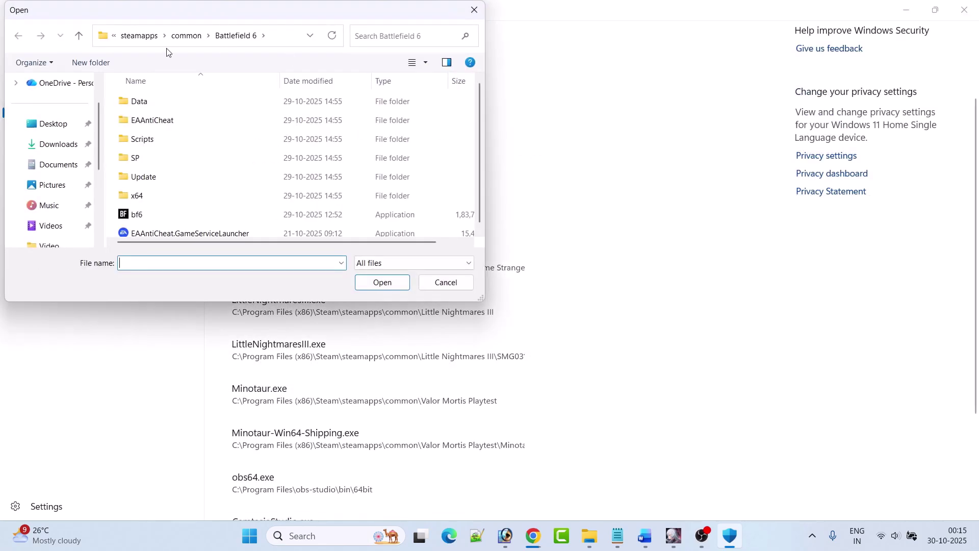
- Add the EMLauncher application from C:\Program Files (x86)\Duet Night Abyss to the Controlled folder access allowed apps
left_click(131, 37)
key("alt+Up")
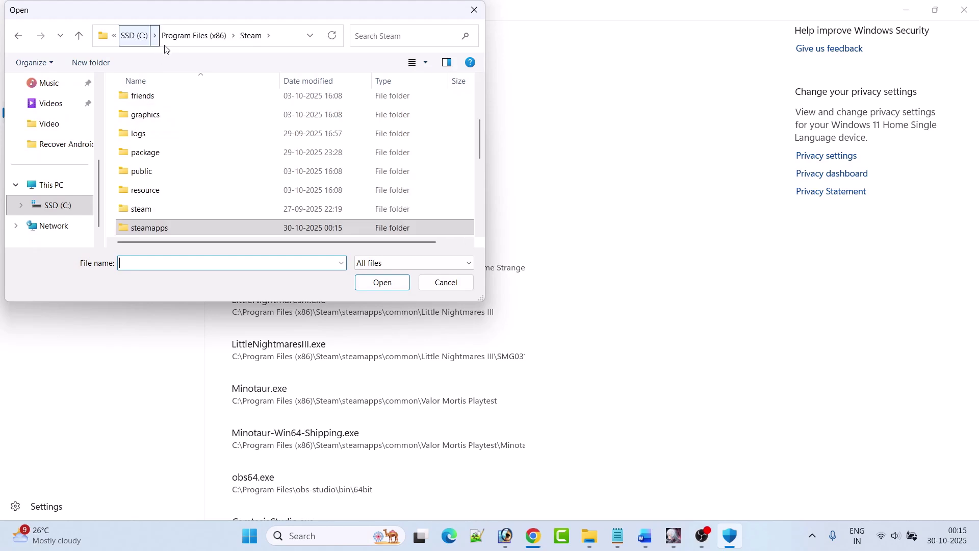
scroll(206, 193, "down", 3)
key("alt+Up")
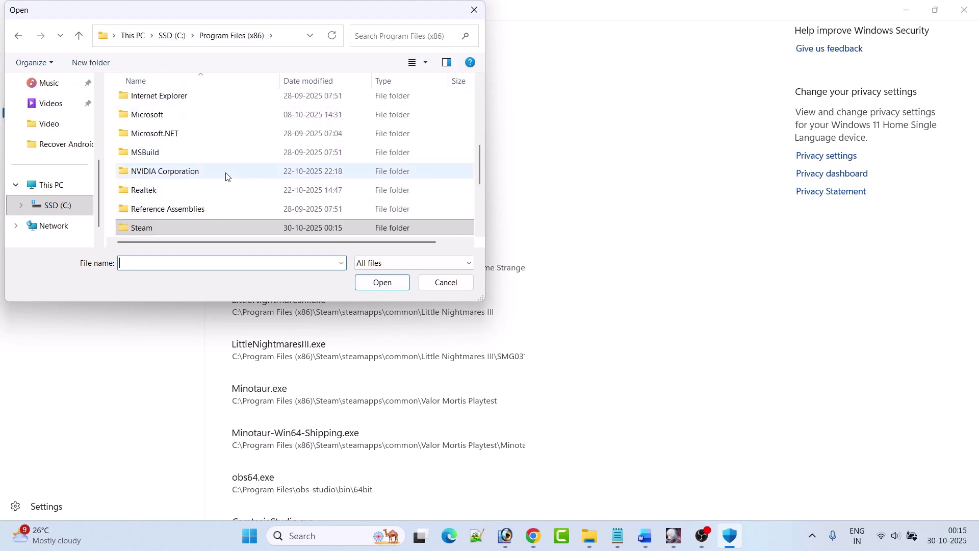
scroll(219, 173, "up", 5)
left_click(178, 216)
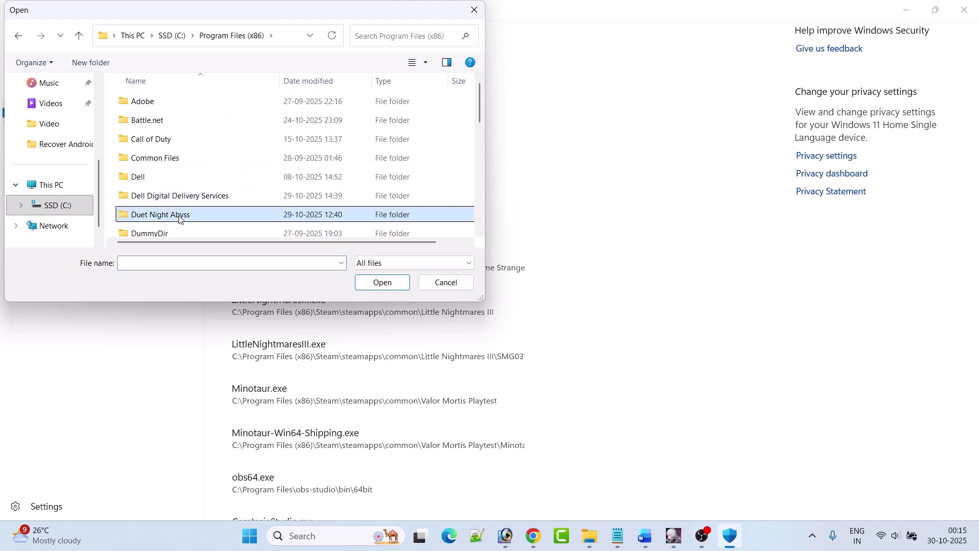
scroll(265, 193, "down", 1)
left_click(386, 284)
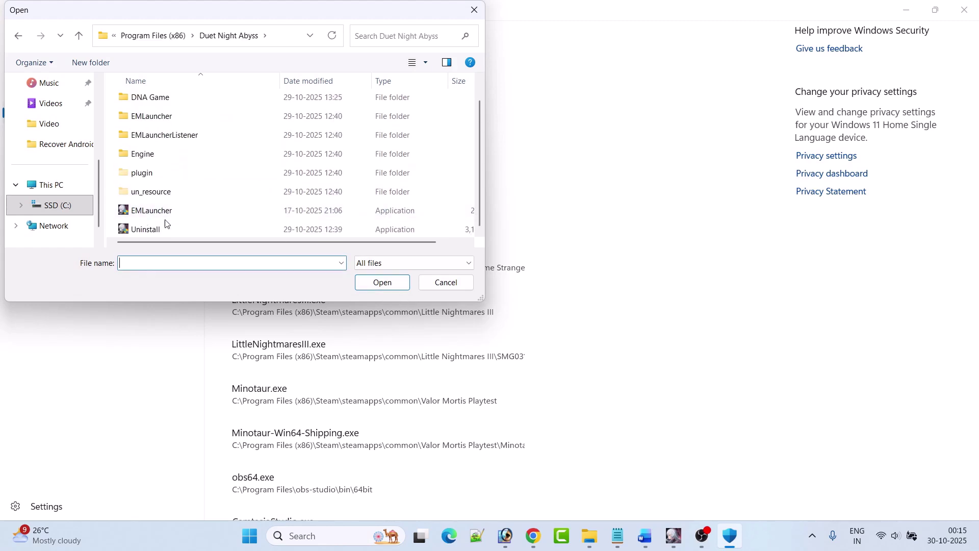
left_click(169, 217)
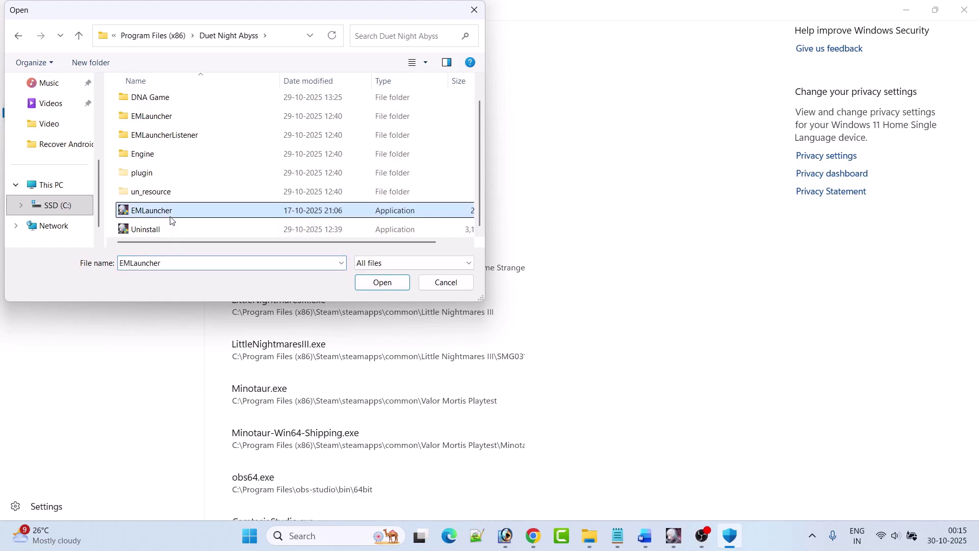
left_click(382, 286)
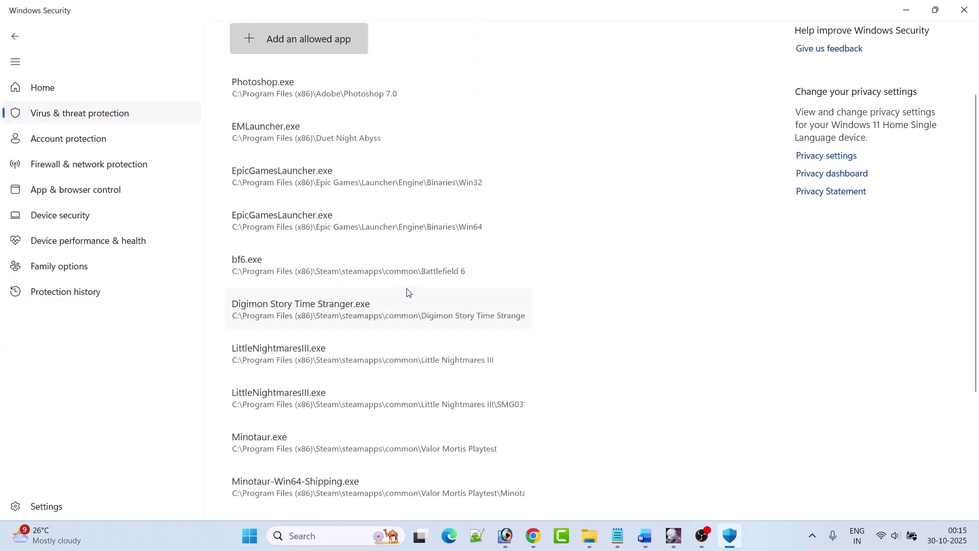
- Add EMLauncher-Win64-Shipping from the EMLauncher\Binaries\Win64 folder of Duet Night Abyss as another allowed app
left_click(293, 44)
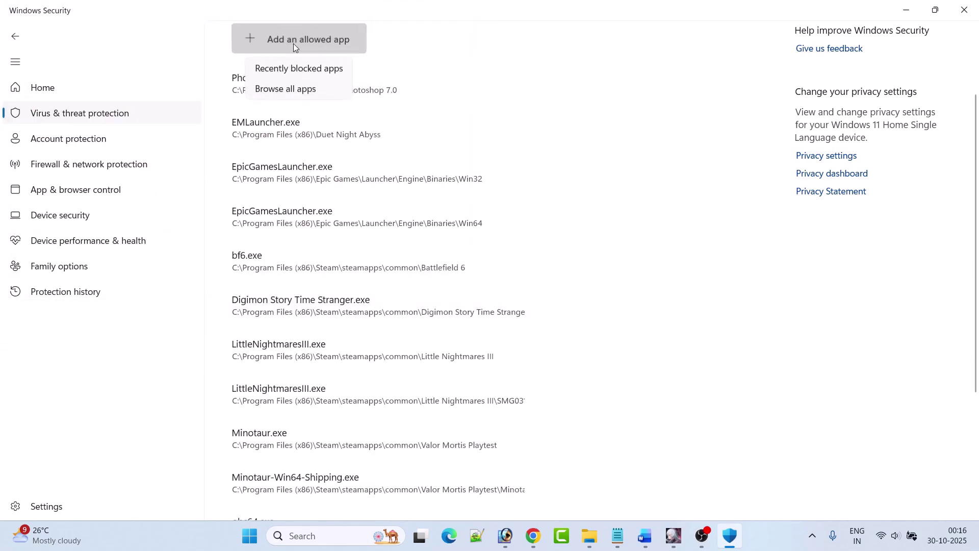
left_click(300, 92)
double_click(163, 142)
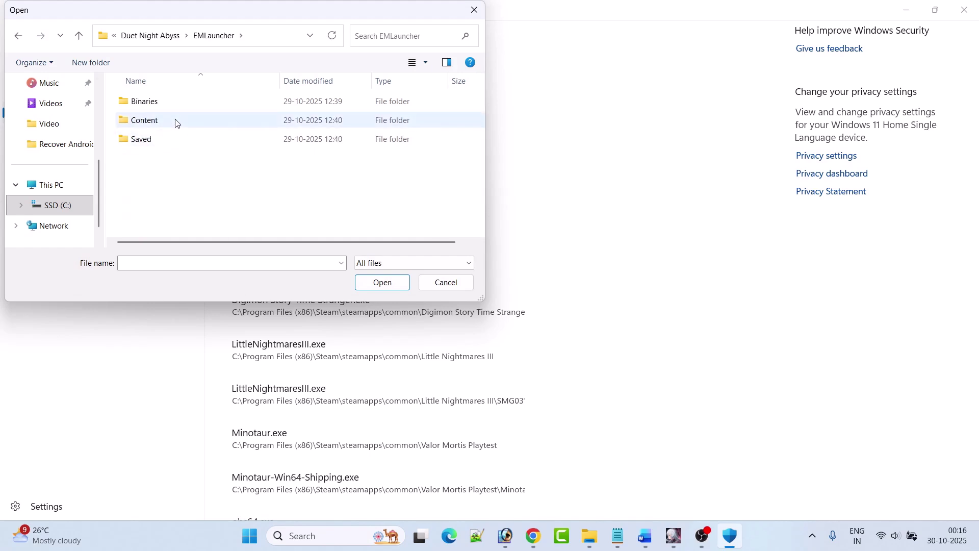
double_click(161, 102)
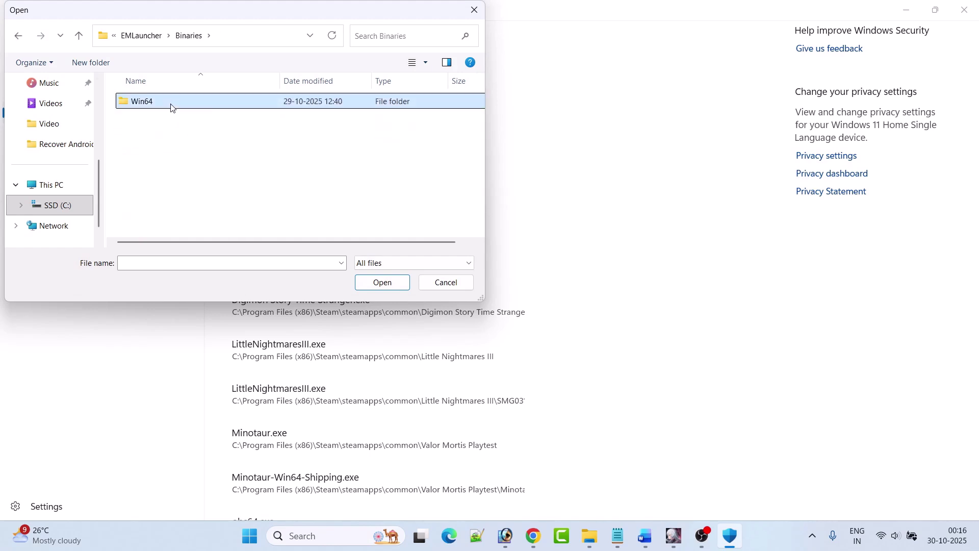
double_click(172, 104)
left_click(189, 143)
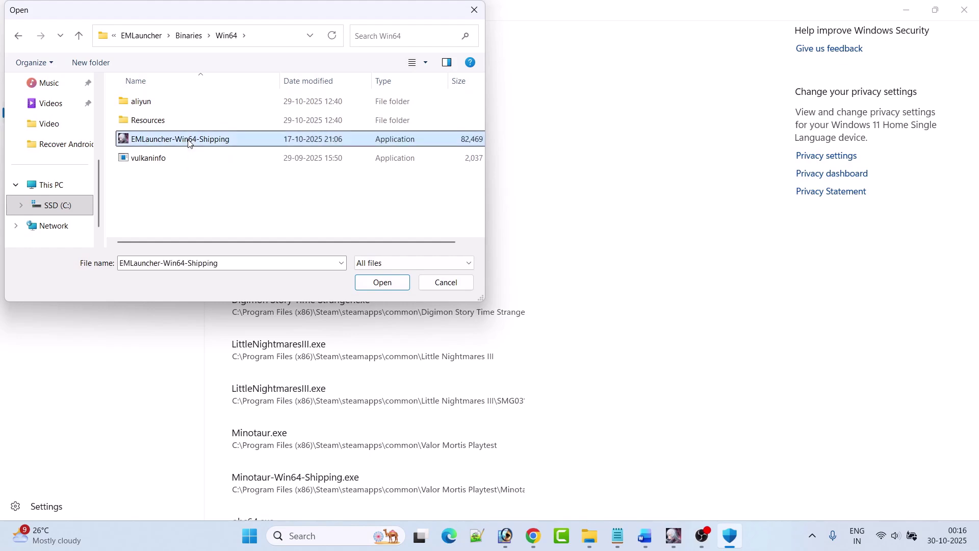
left_click(382, 283)
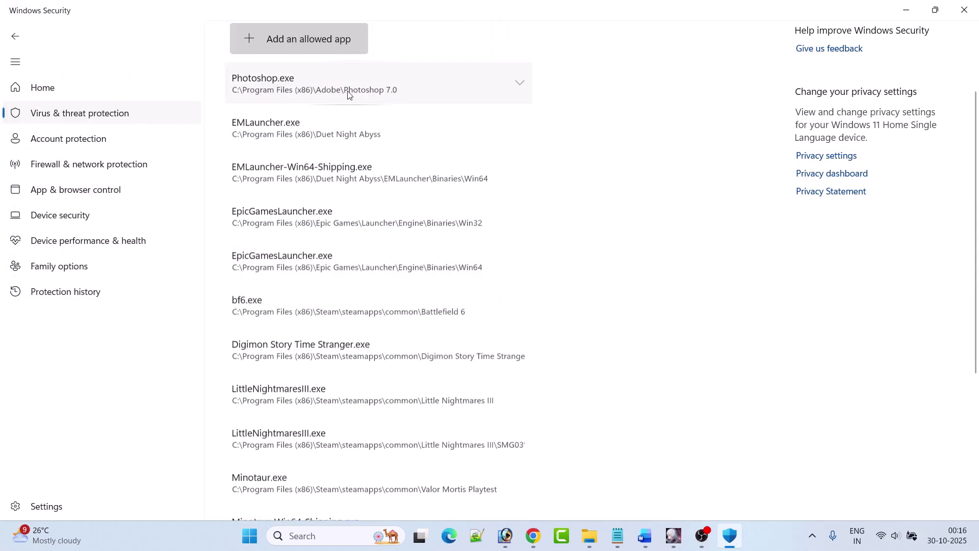
- Add the EM application from the DNA Game folder of Duet Night Abyss to the allowed apps
left_click(295, 43)
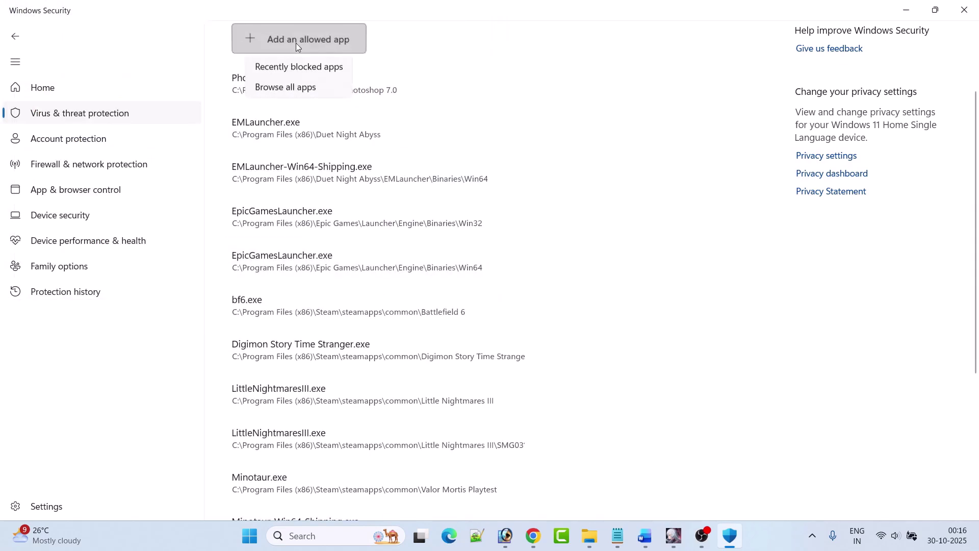
left_click(294, 92)
left_click(77, 37)
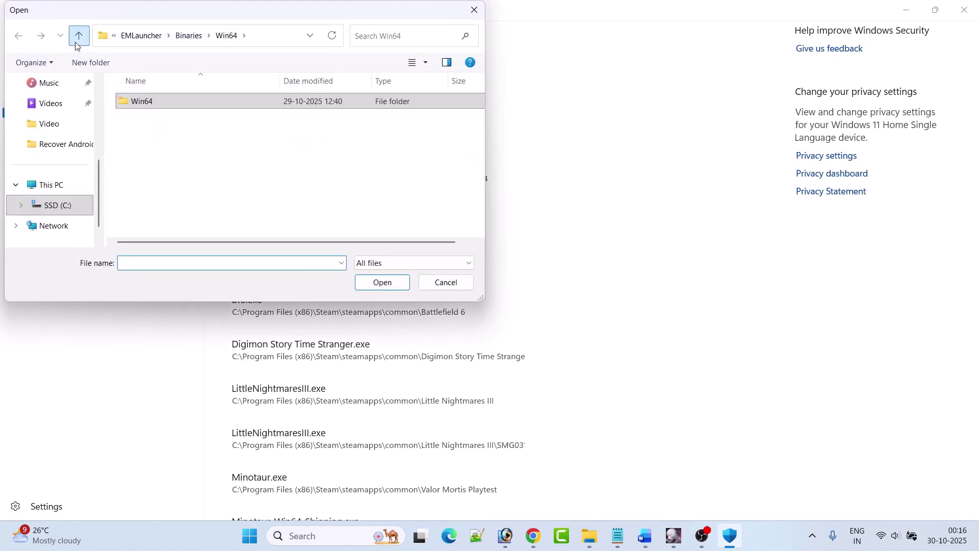
left_click(78, 37)
left_click(78, 38)
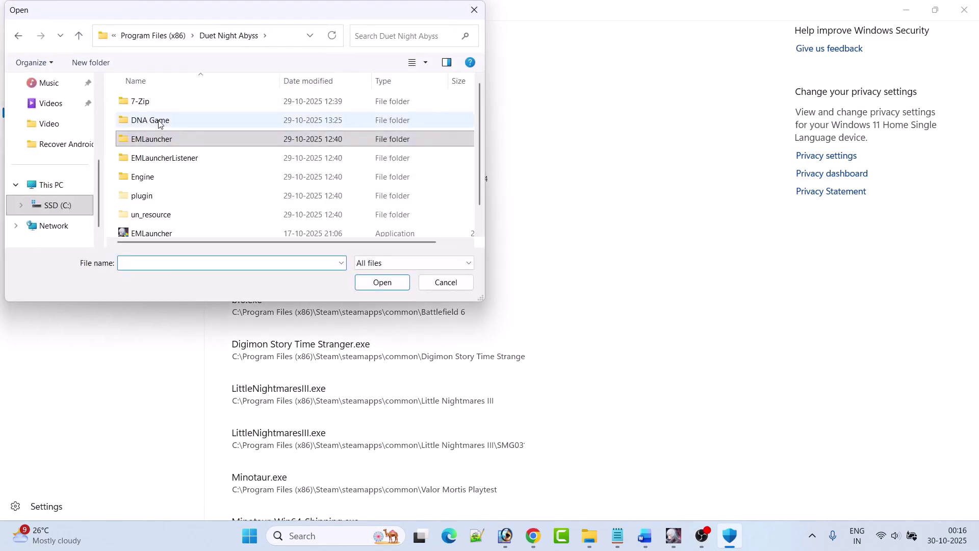
double_click(160, 122)
left_click(143, 162)
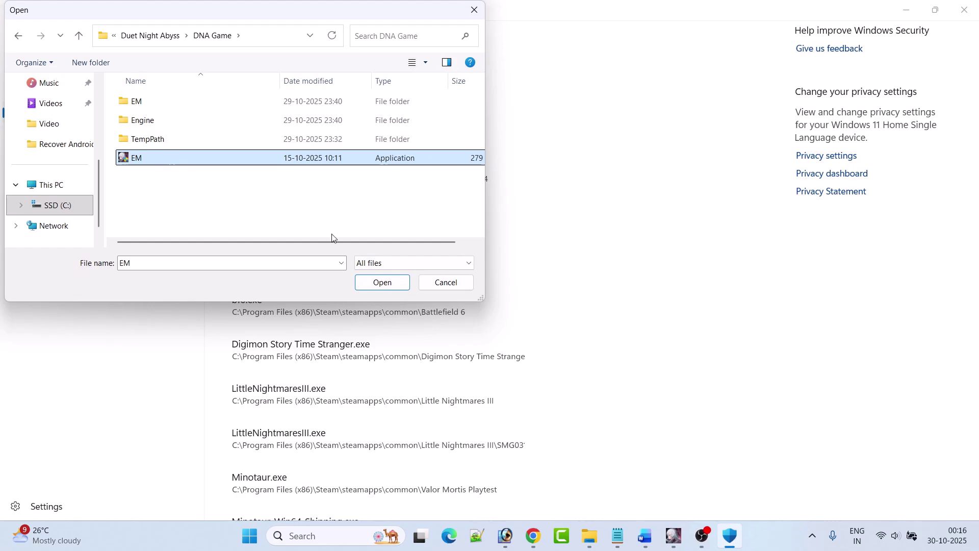
left_click(382, 282)
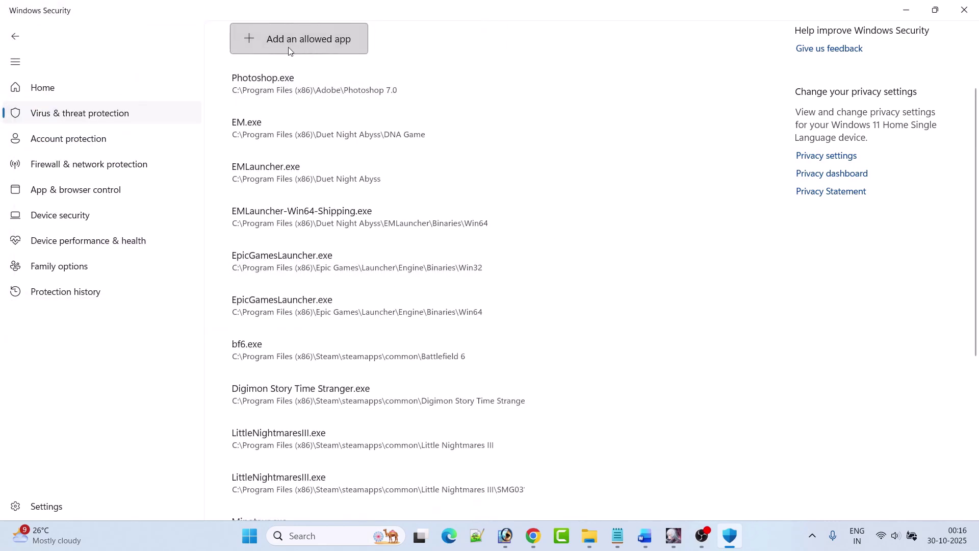
- Add EM-Win64-Shipping from the DNA Game\EM\Binaries\Win64 folder to the allowed apps
left_click(300, 43)
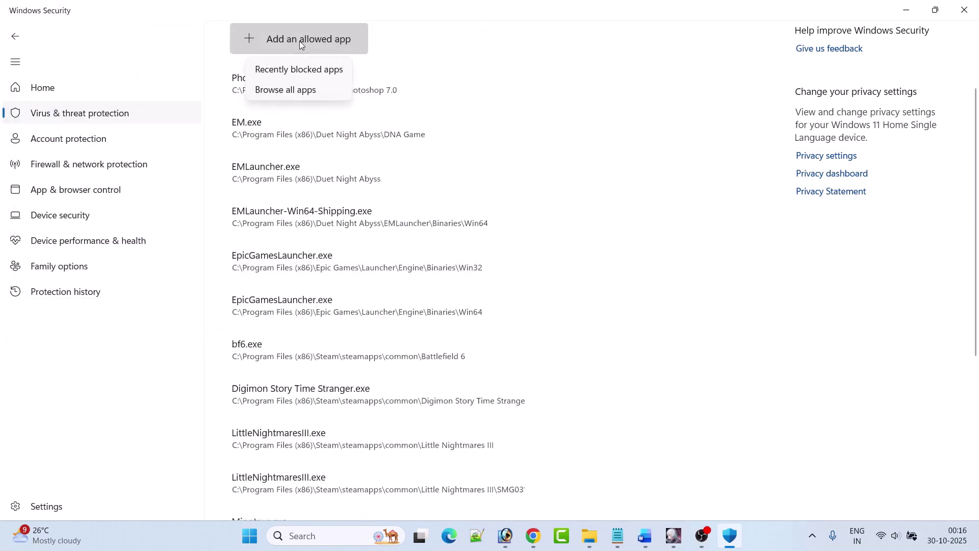
left_click(291, 88)
double_click(136, 102)
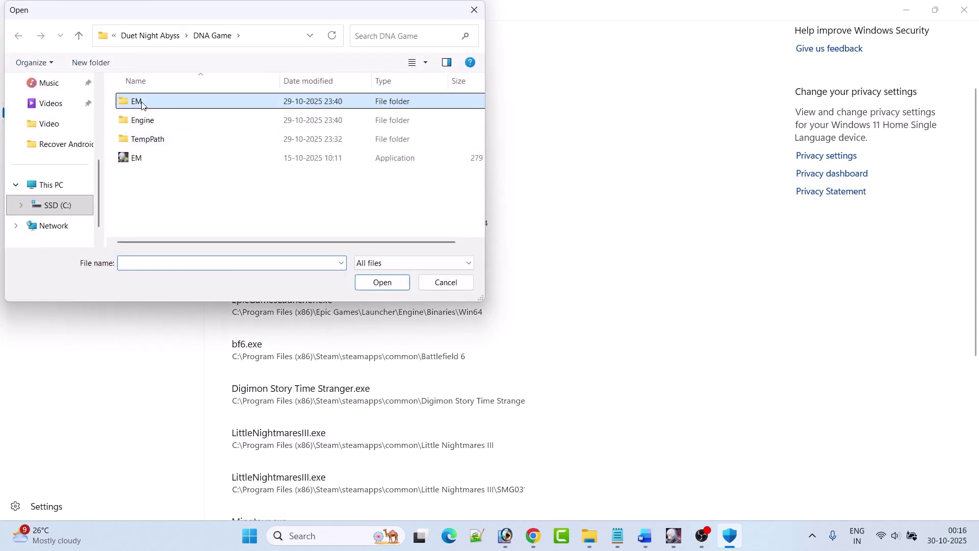
double_click(162, 120)
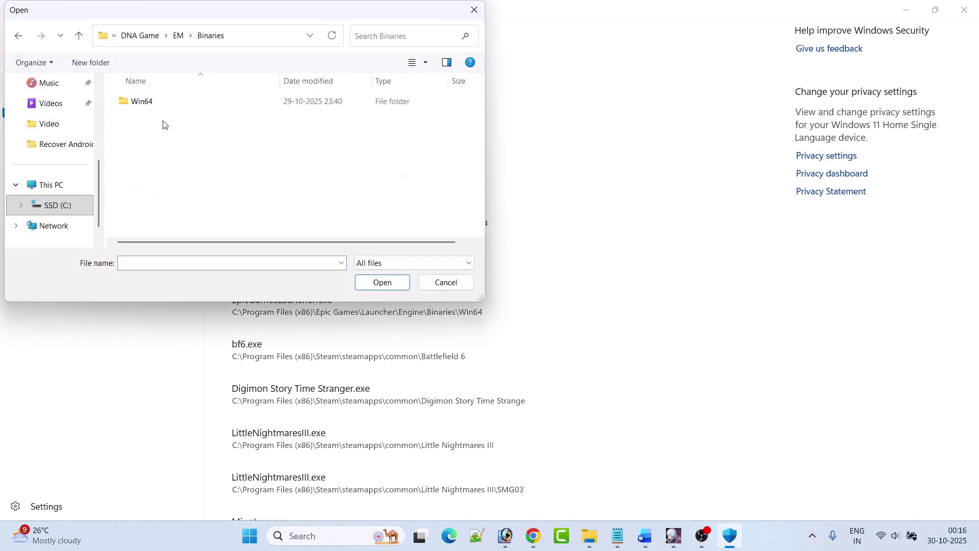
double_click(142, 102)
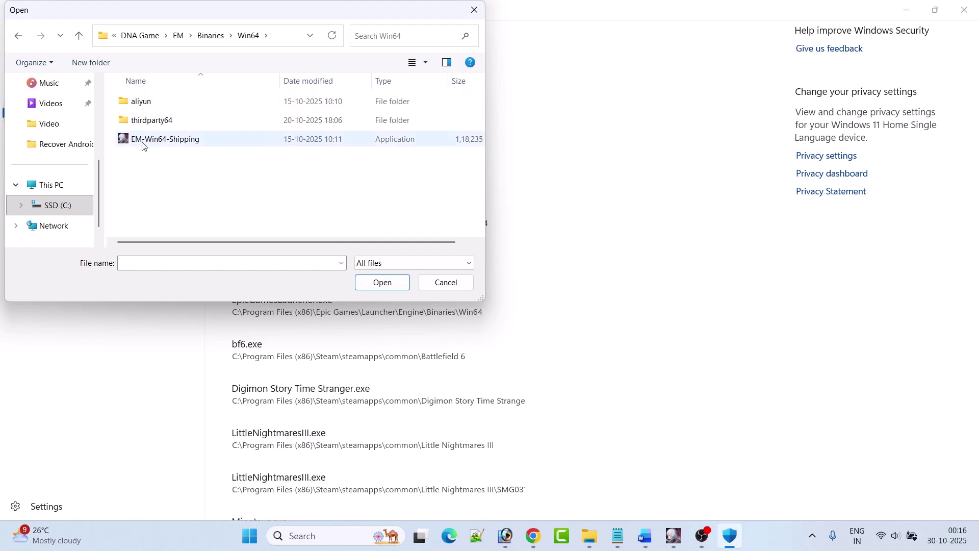
left_click(156, 145)
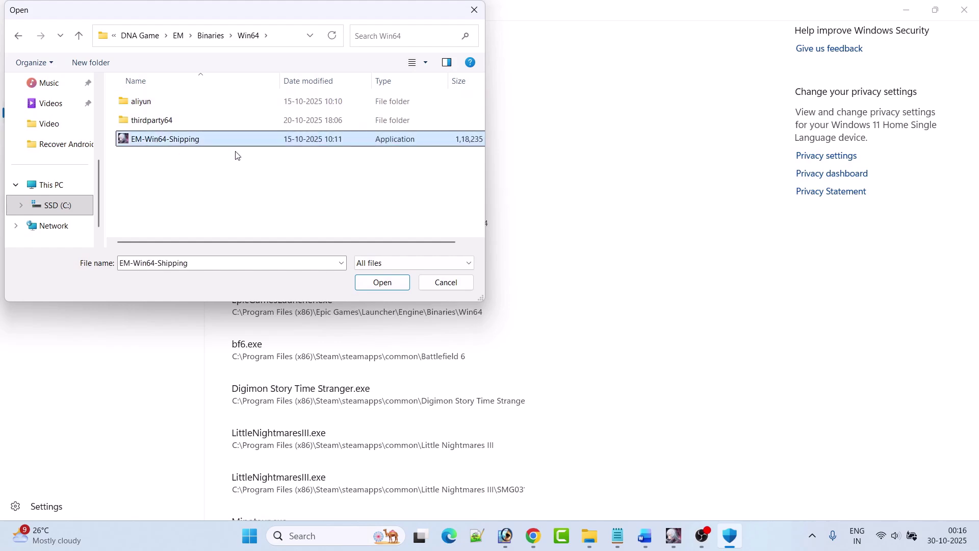
left_click(383, 282)
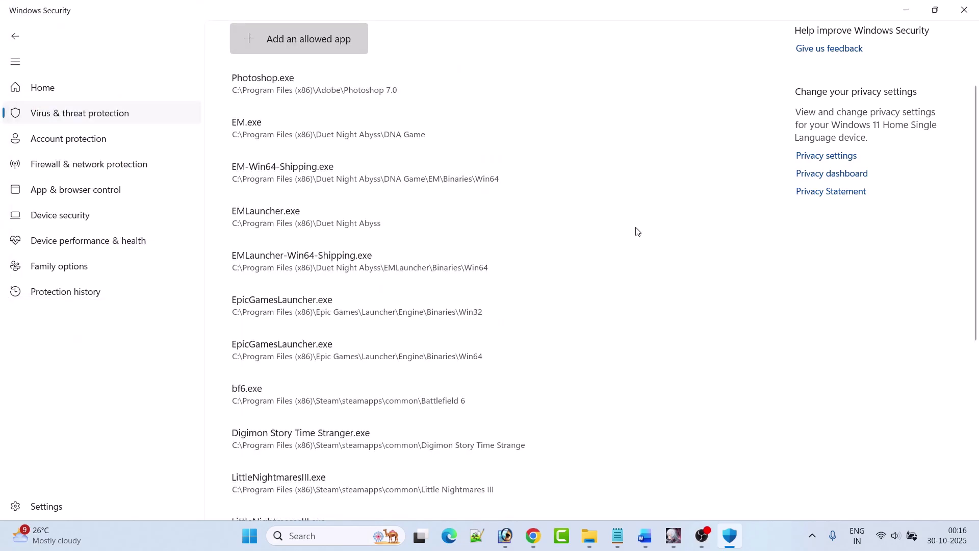
- Go to Firewall & network protection, open the apps allowed through the firewall and enable changing their settings
left_click(18, 42)
left_click(18, 42)
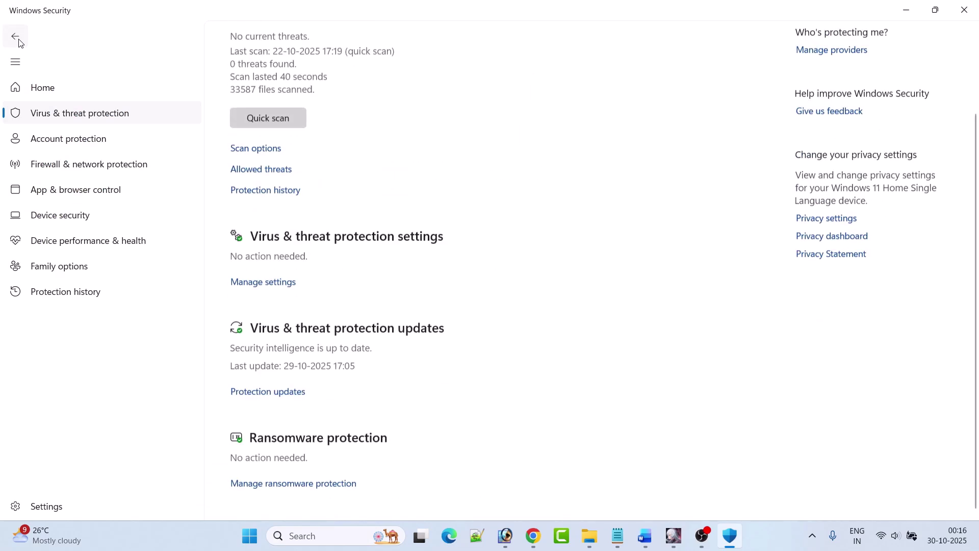
left_click(19, 42)
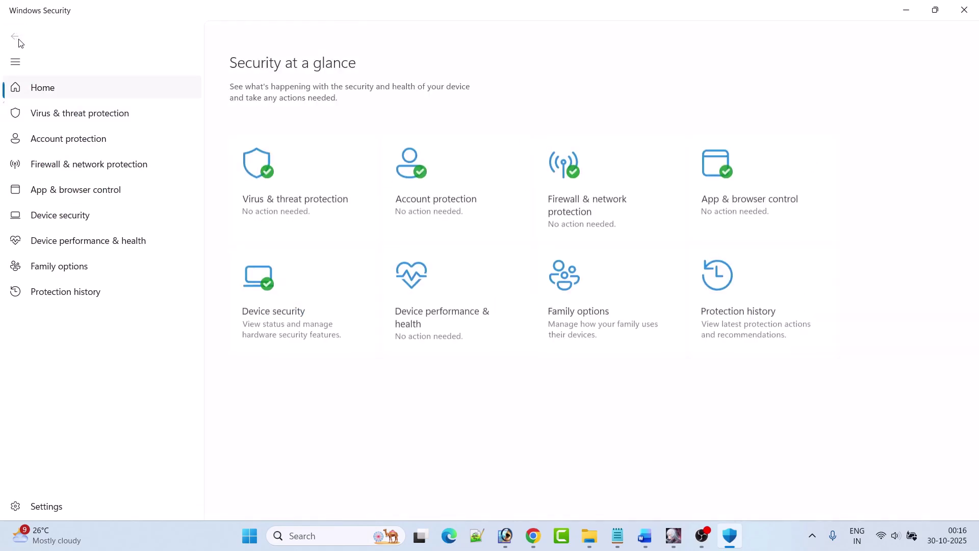
left_click(599, 215)
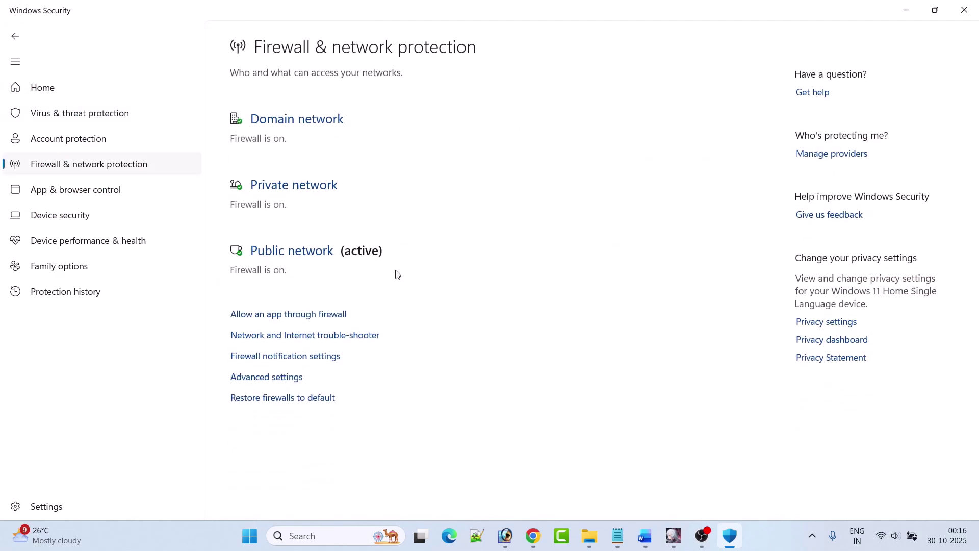
left_click(313, 318)
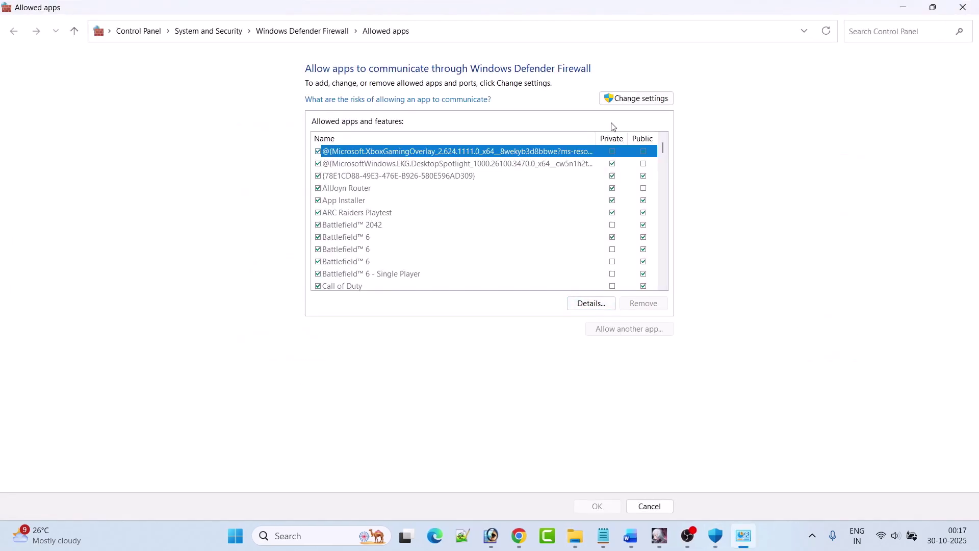
left_click(634, 100)
- Start allowing another app through the firewall and browse to C:\Program Files (x86)\Duet Night Abyss
left_click(623, 329)
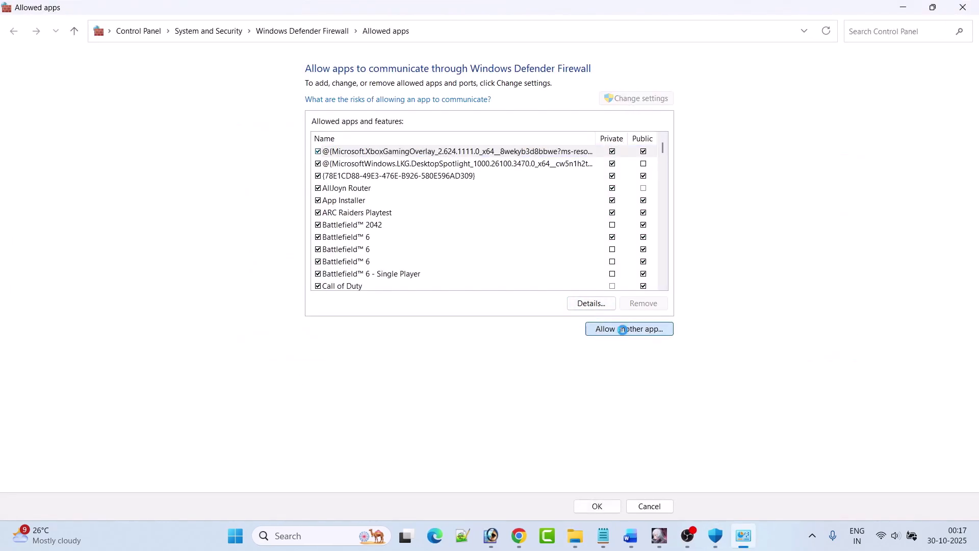
left_click(573, 328)
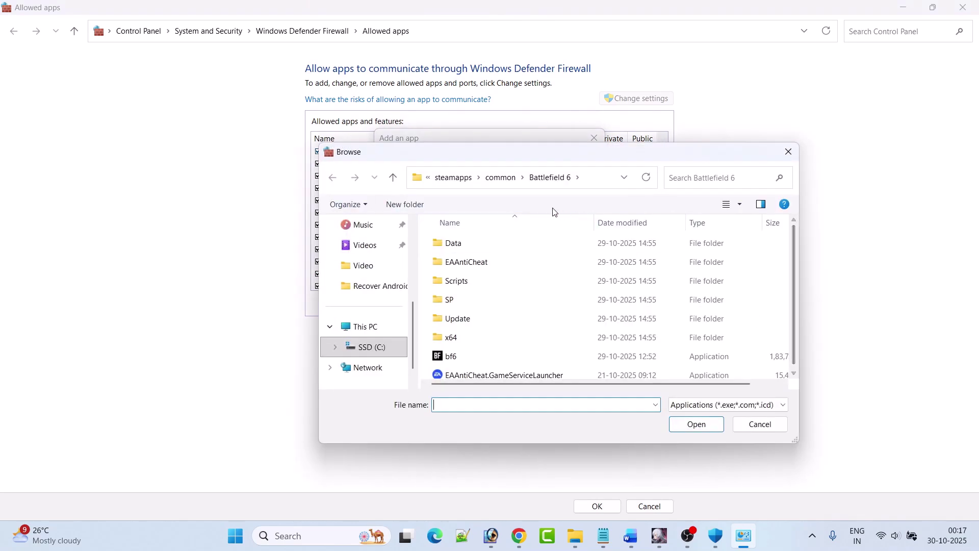
left_click(376, 335)
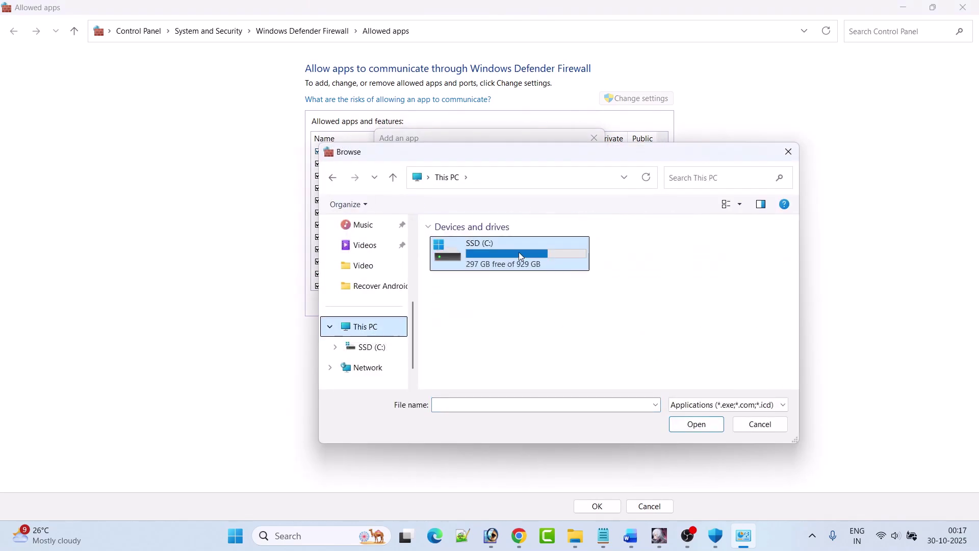
double_click(503, 265)
scroll(491, 323, "down", 4)
left_click(477, 316)
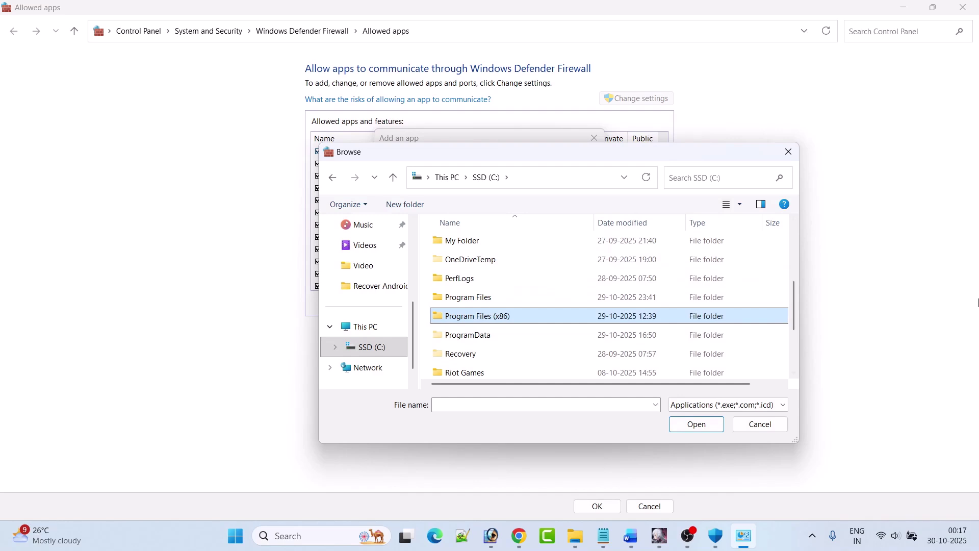
key("Return")
key("d")
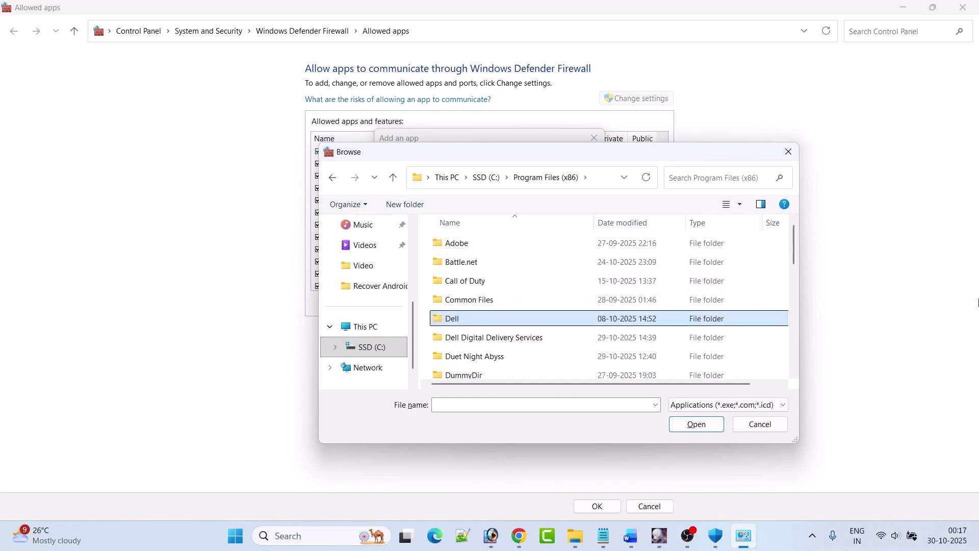
key("d")
key("d")
key("Return")
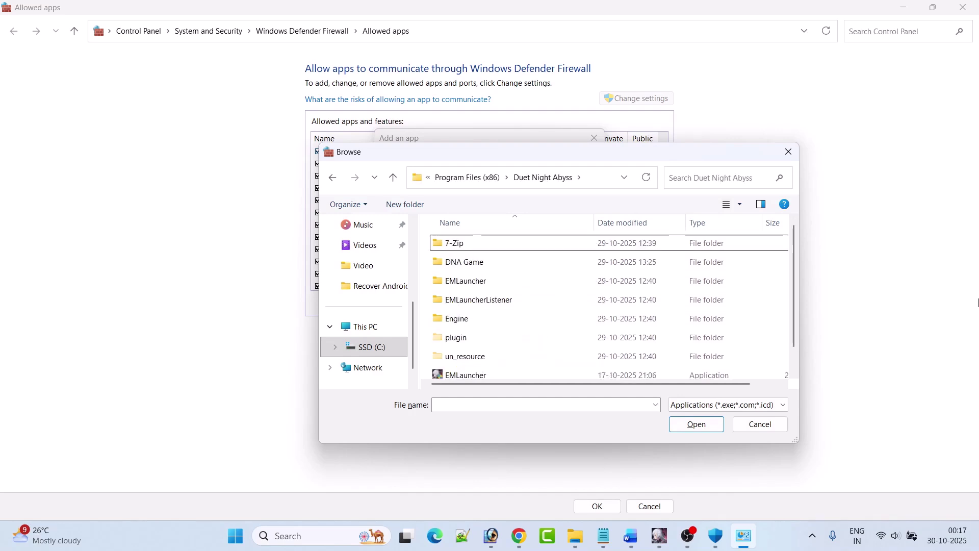
- Choose the EMLauncher application in the Duet Night Abyss folder and add it to the firewall's allowed apps
scroll(676, 313, "down", 1)
left_click(481, 357)
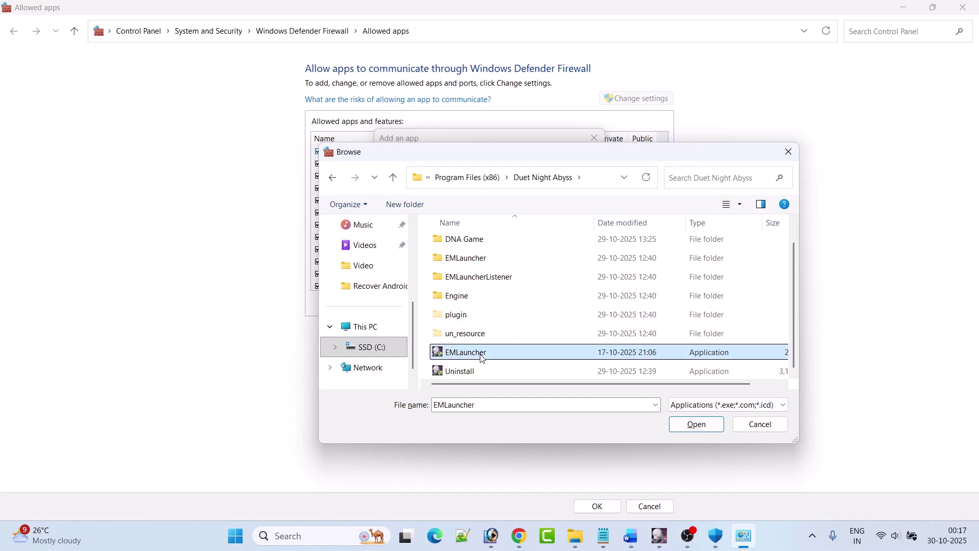
left_click(703, 430)
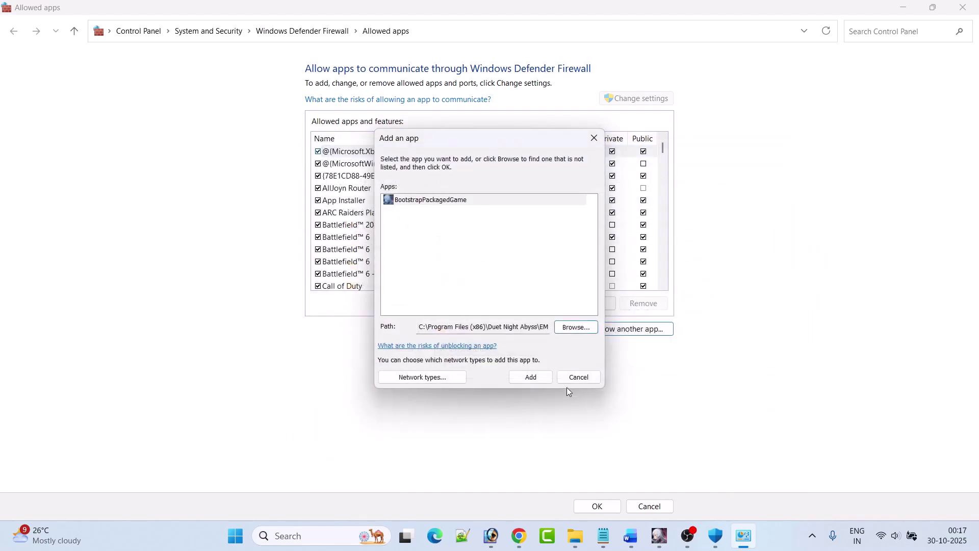
left_click(540, 381)
- Add EMLauncher-Win64-Shipping from the Duet Night Abyss\EMLauncher\Binaries\Win64 folder to the firewall's allowed apps
left_click(631, 329)
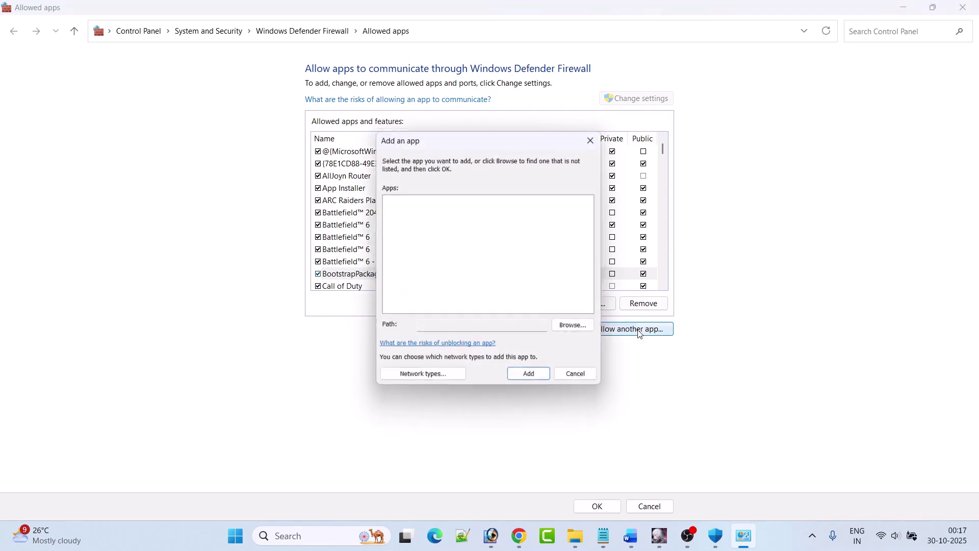
left_click(573, 326)
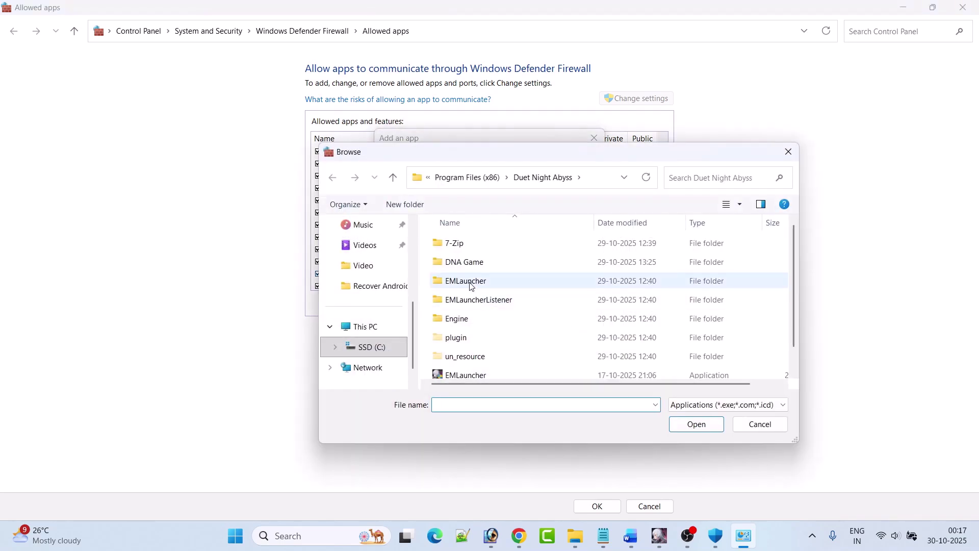
double_click(468, 282)
double_click(469, 245)
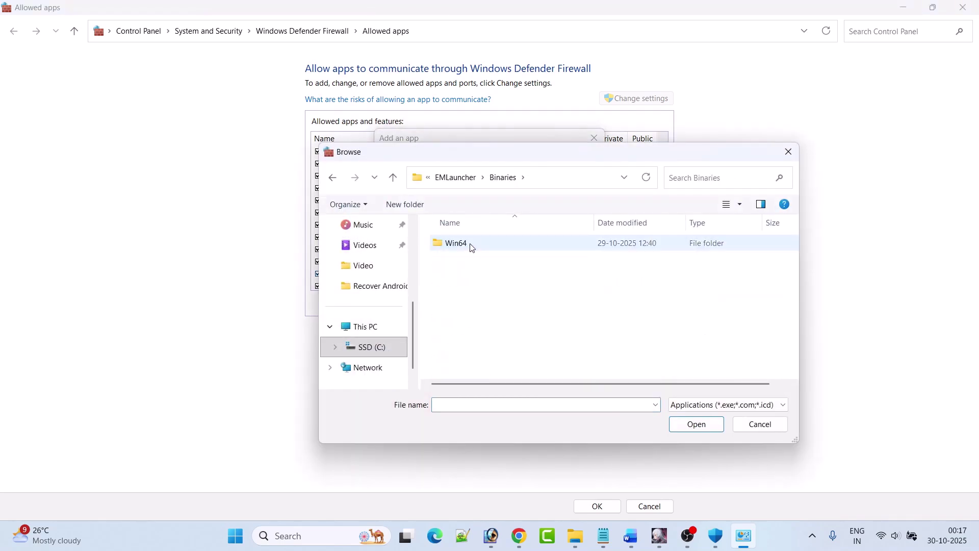
double_click(470, 247)
left_click(470, 284)
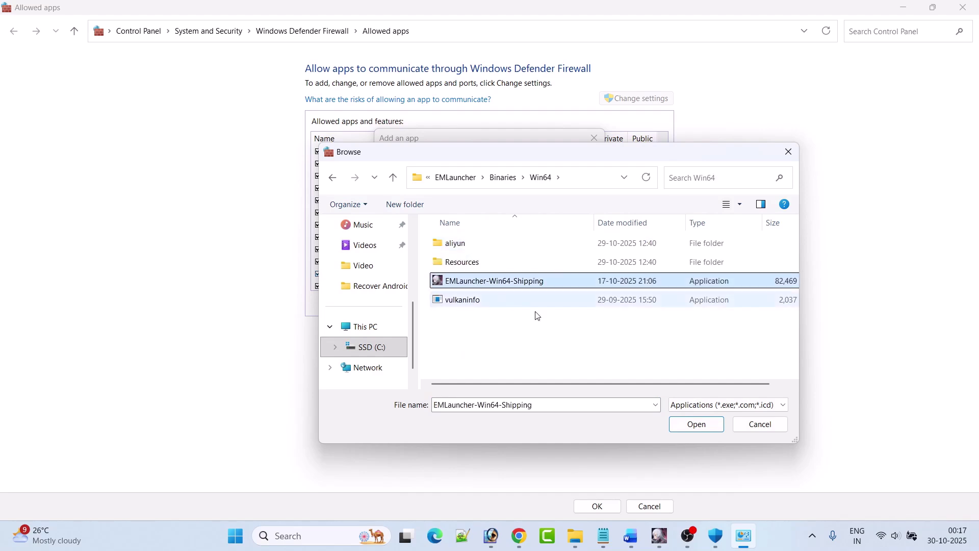
left_click(686, 425)
left_click(528, 378)
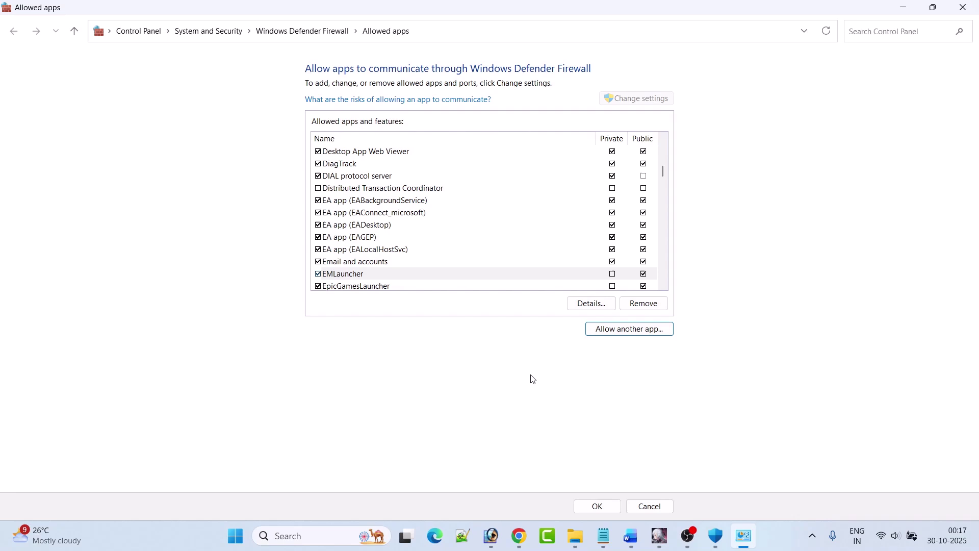
- Add the EM application from the Duet Night Abyss\DNA Game folder to the firewall's allowed apps
left_click(627, 331)
left_click(573, 327)
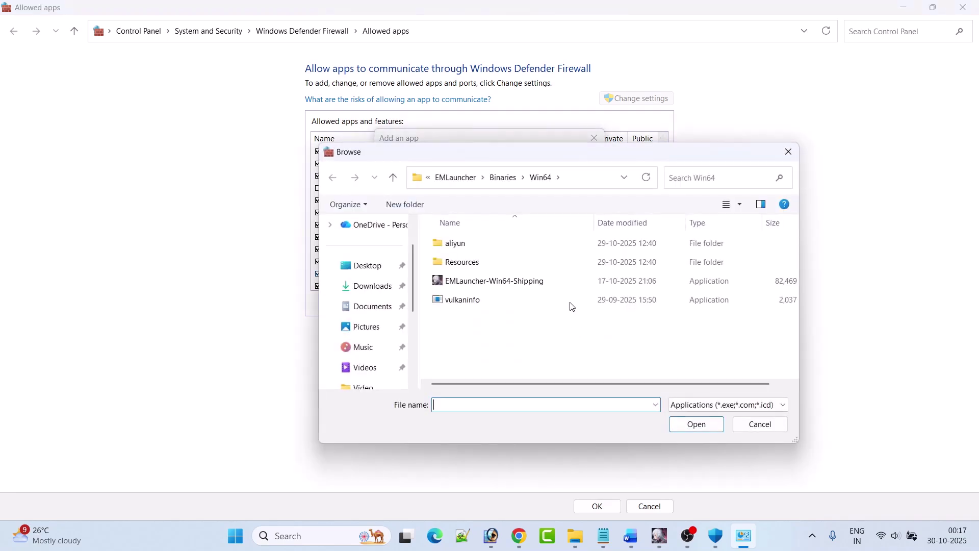
left_click(392, 182)
left_click(396, 182)
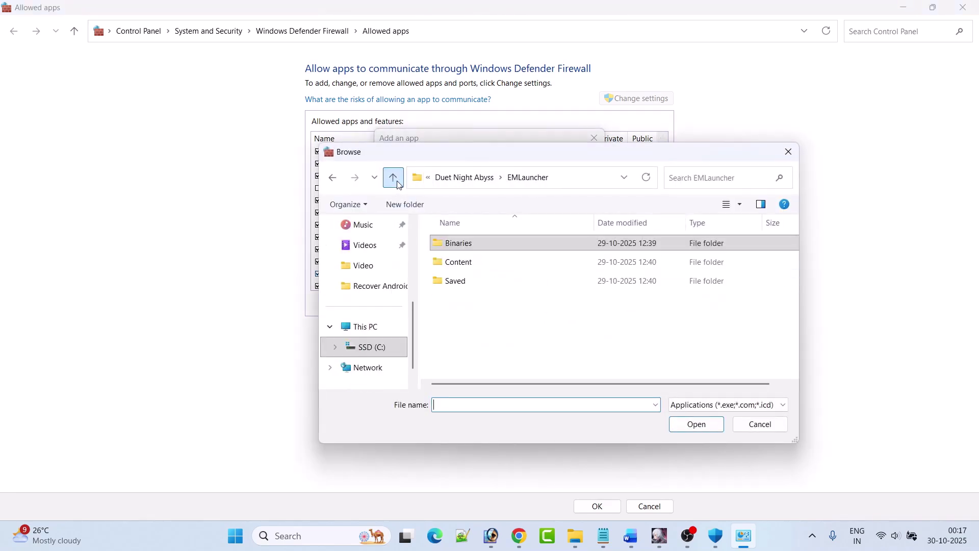
left_click(398, 182)
double_click(473, 265)
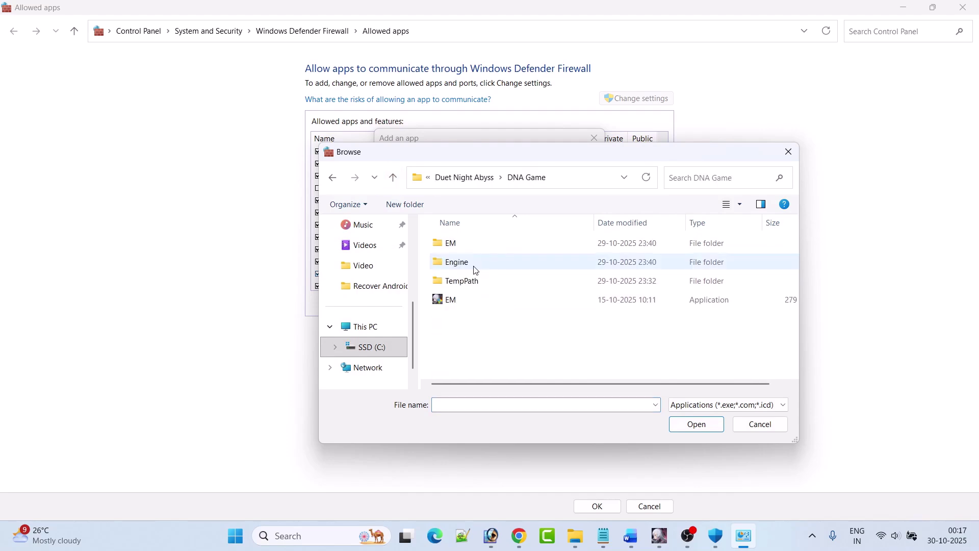
left_click(455, 305)
left_click(459, 303)
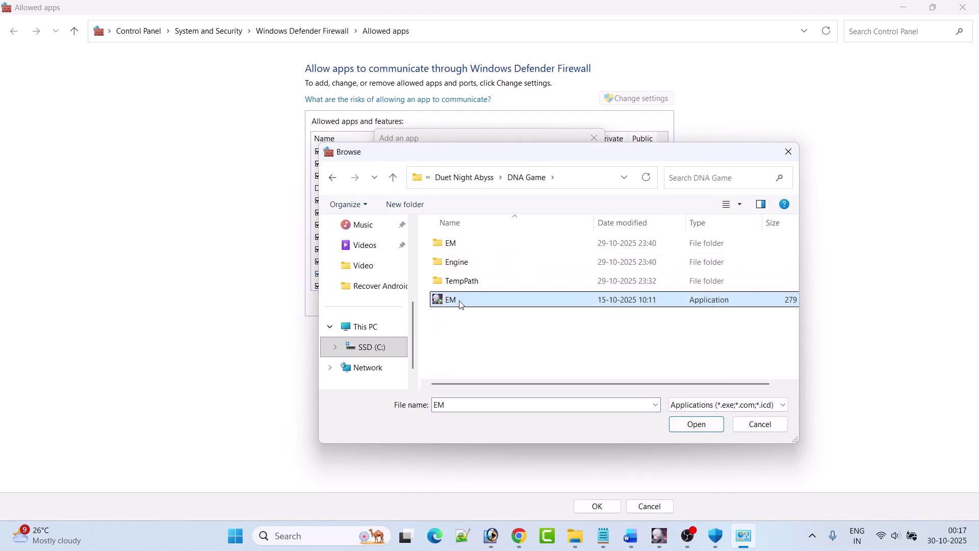
left_click(707, 426)
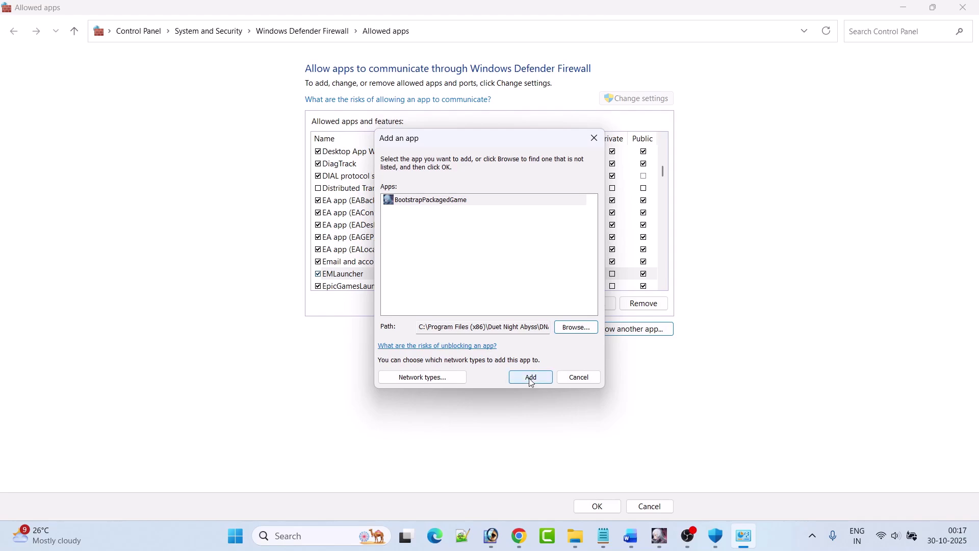
left_click(531, 378)
- Allow EM-Win64-Shipping from DNA Game\EM\Binaries\Win64 through the firewall, save the allowed apps list and close Windows Security
left_click(632, 329)
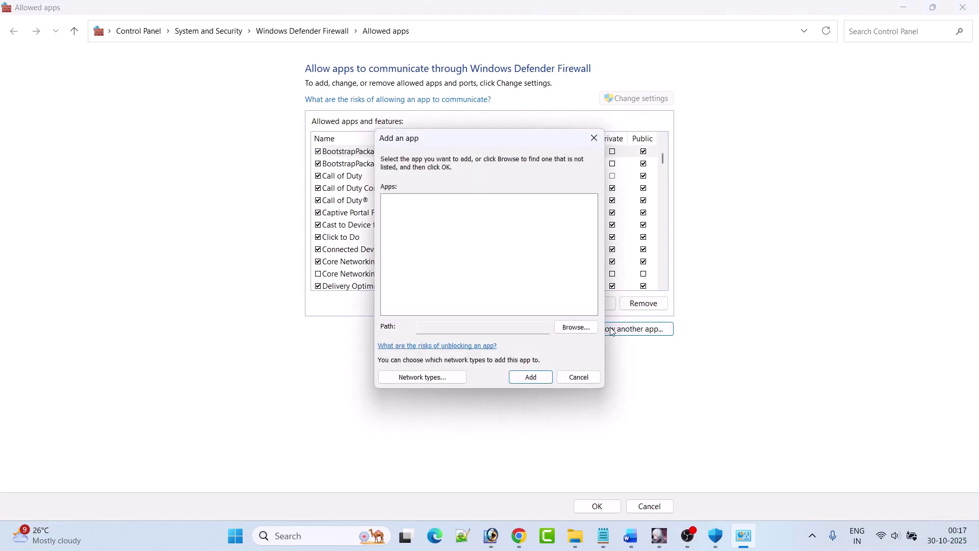
left_click(566, 330)
double_click(459, 245)
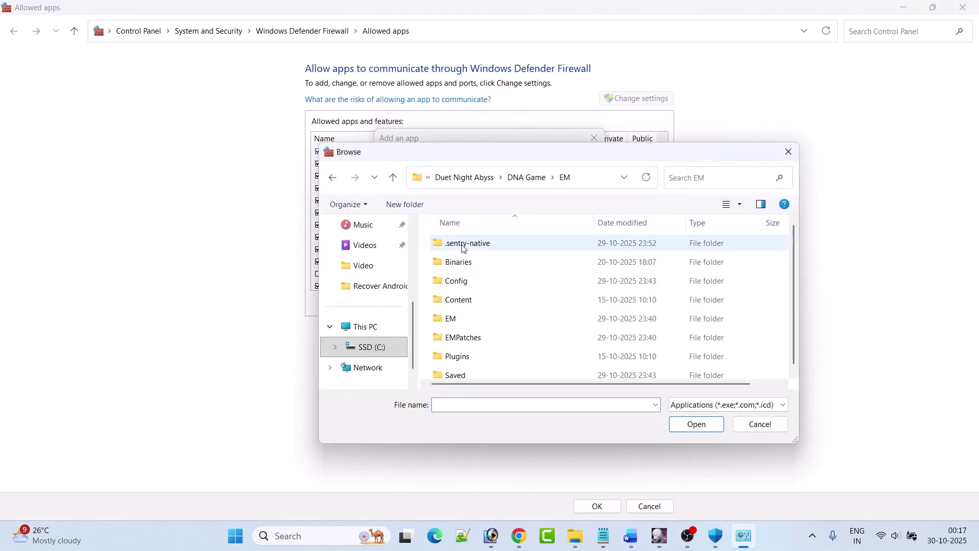
double_click(468, 263)
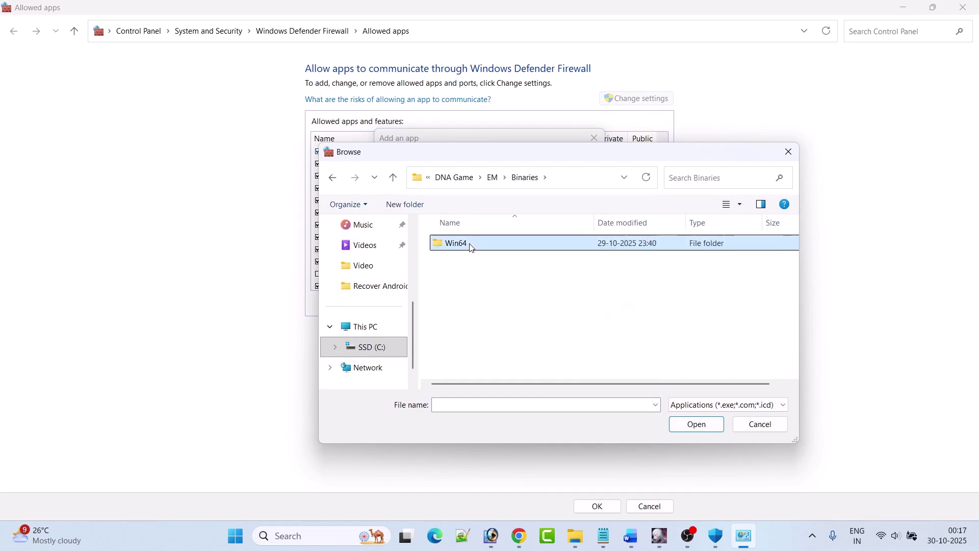
double_click(469, 244)
left_click(462, 284)
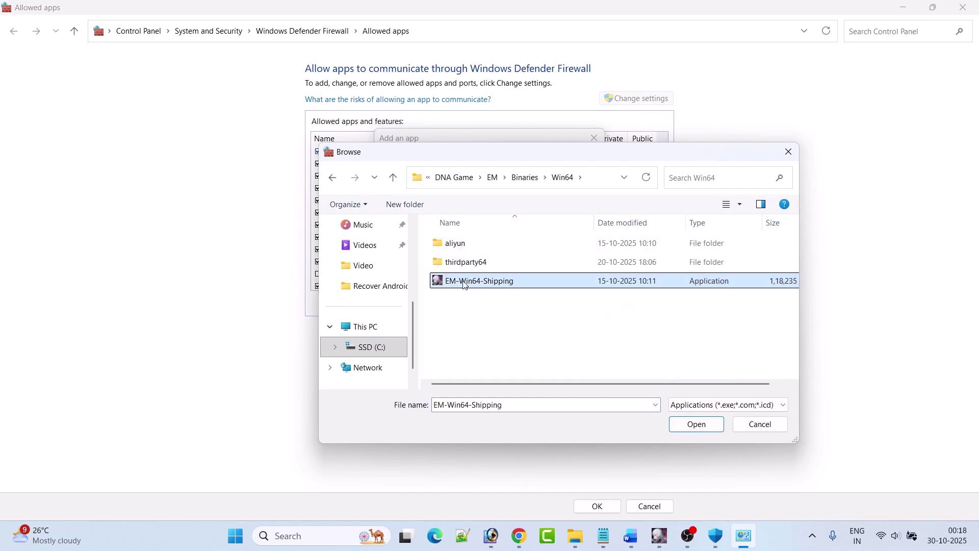
left_click(696, 424)
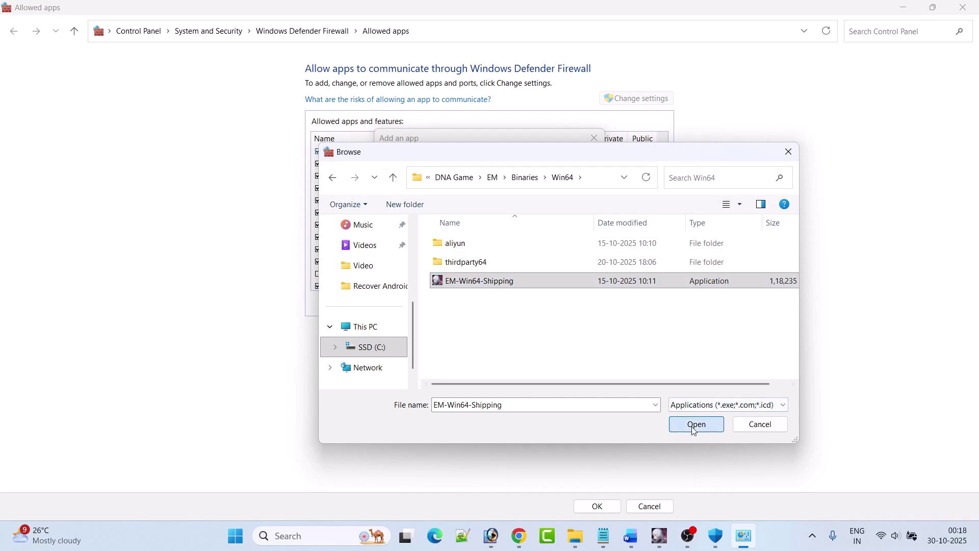
left_click(531, 377)
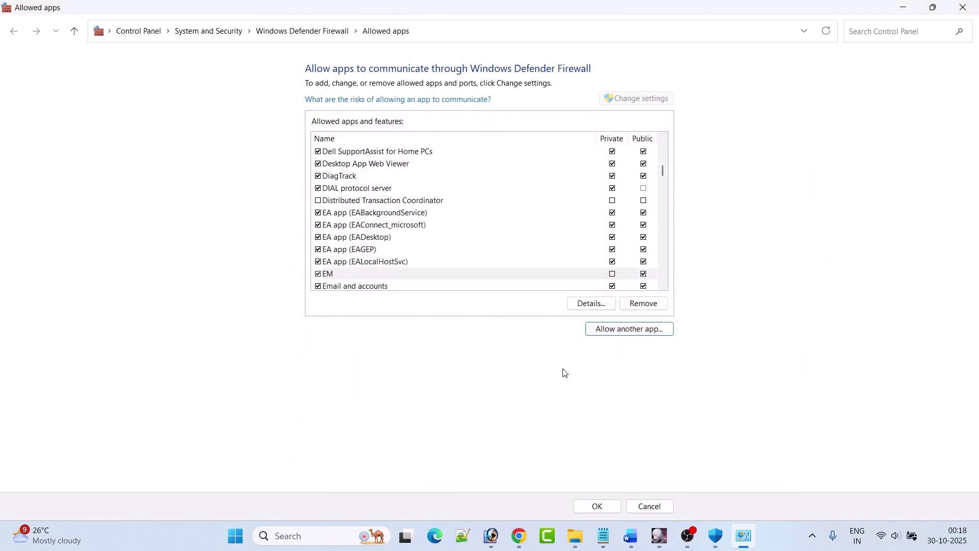
left_click(593, 506)
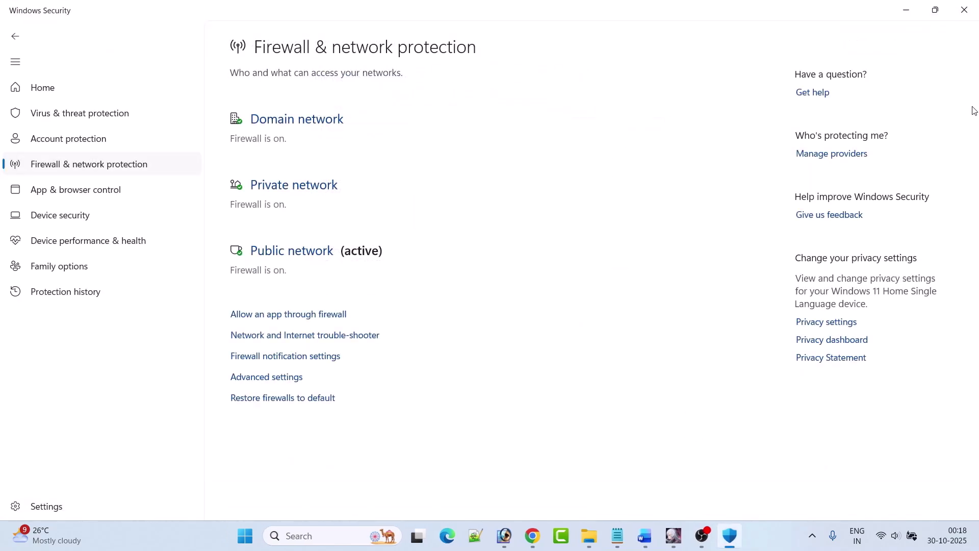
left_click(964, 7)
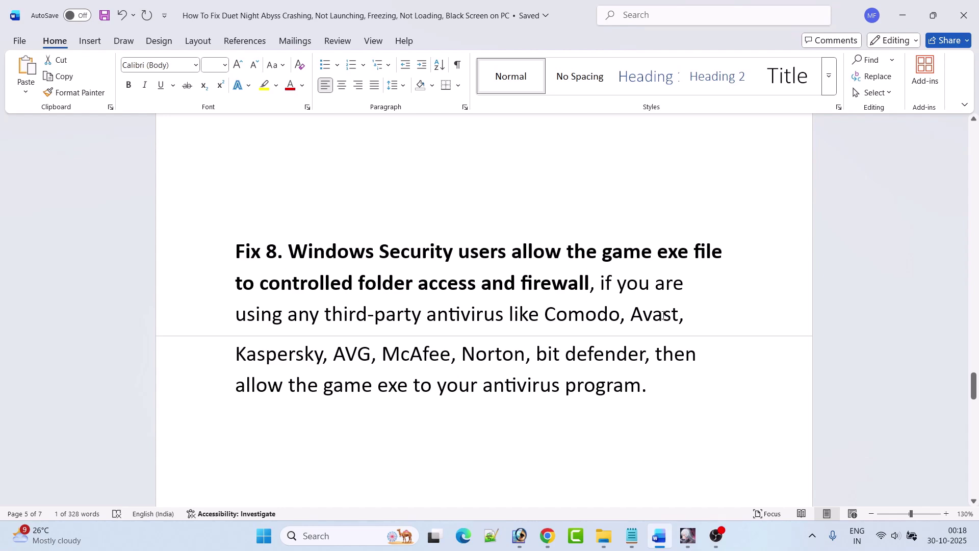
- Read the third-party antivirus note in Fix 8 and select the Visual C++ download link under Fix 9
scroll(670, 319, "down", 1)
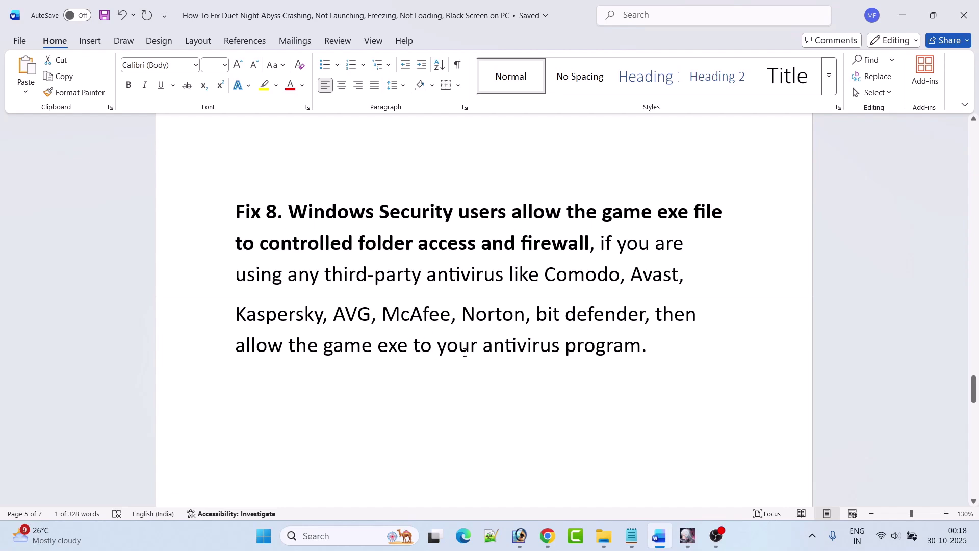
left_click(662, 353)
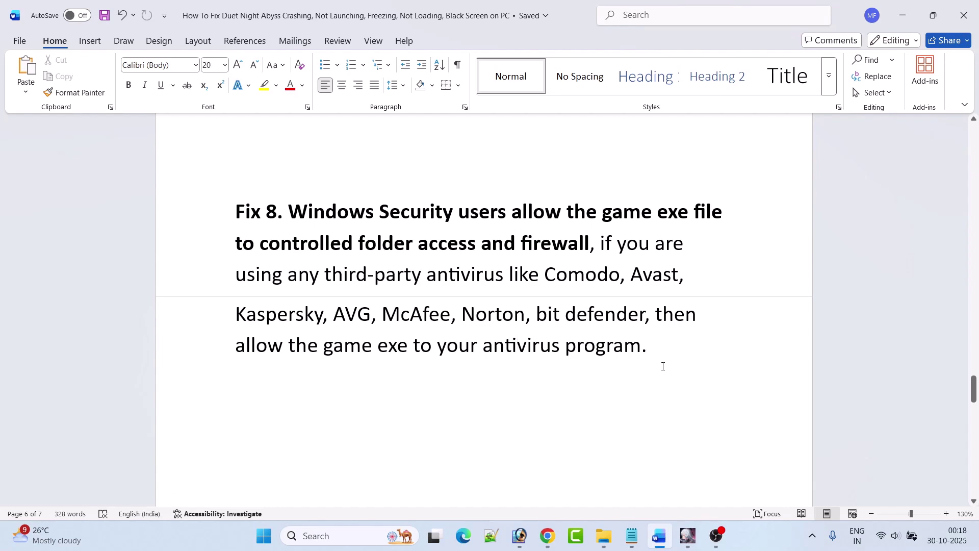
scroll(585, 350, "down", 5)
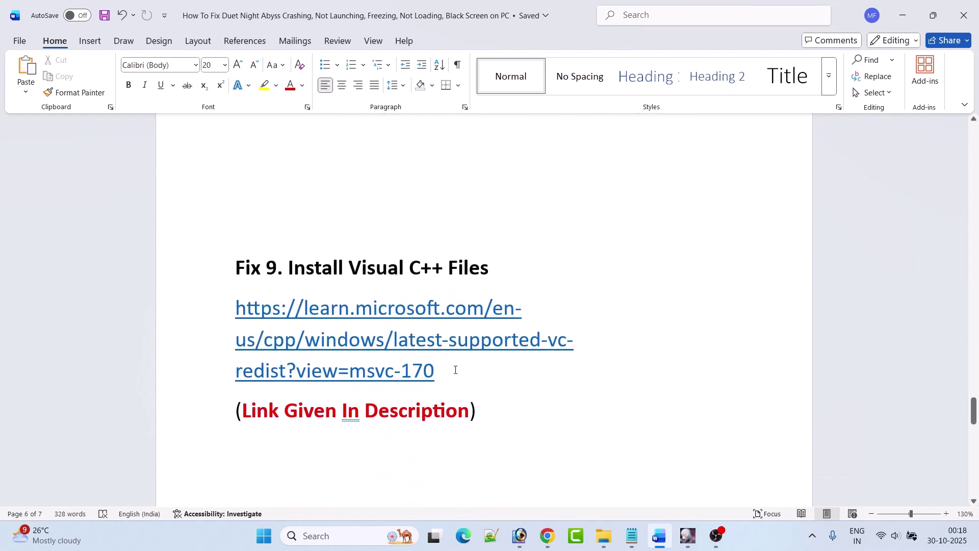
left_click_drag(456, 369, 231, 325)
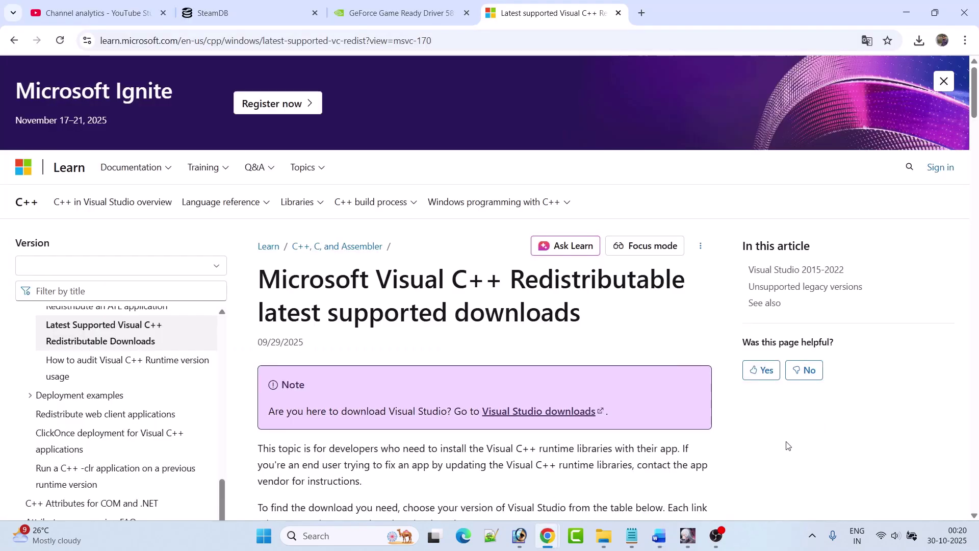
- Download the latest X86 and X64 Visual C++ Redistributable installers from the Microsoft Learn page
scroll(788, 445, "down", 20)
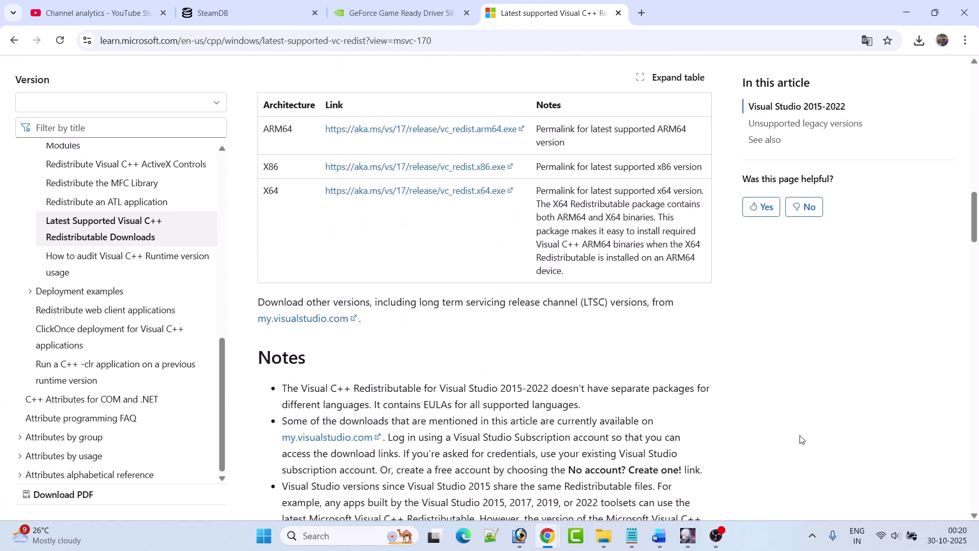
left_click(420, 169)
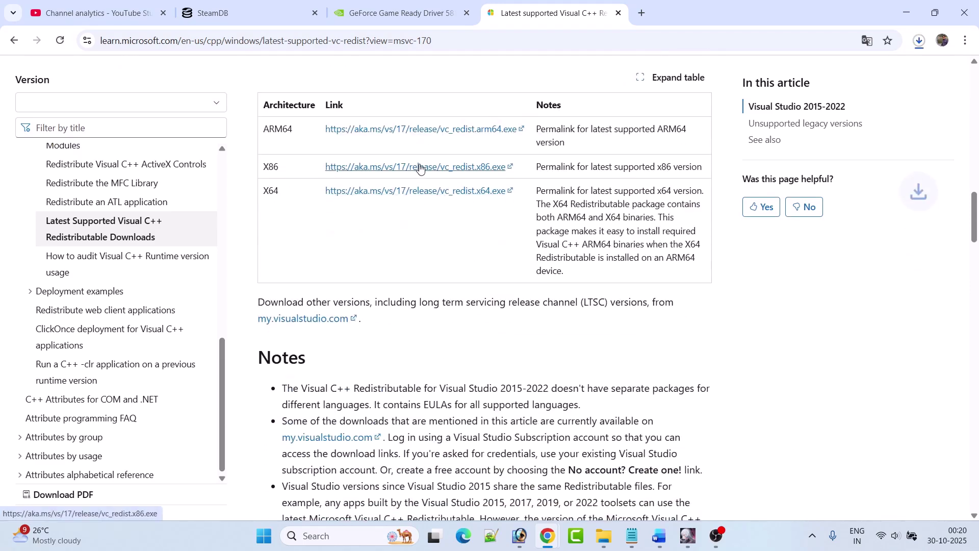
left_click(338, 193)
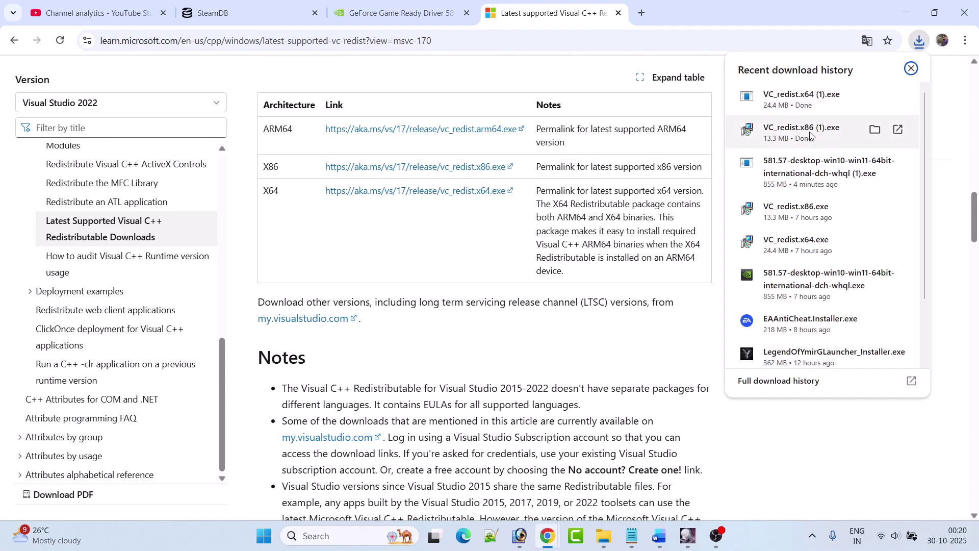
- Run the downloaded VC_redist.x64 (1).exe and VC_redist.x86 (1).exe installers
left_click(810, 102)
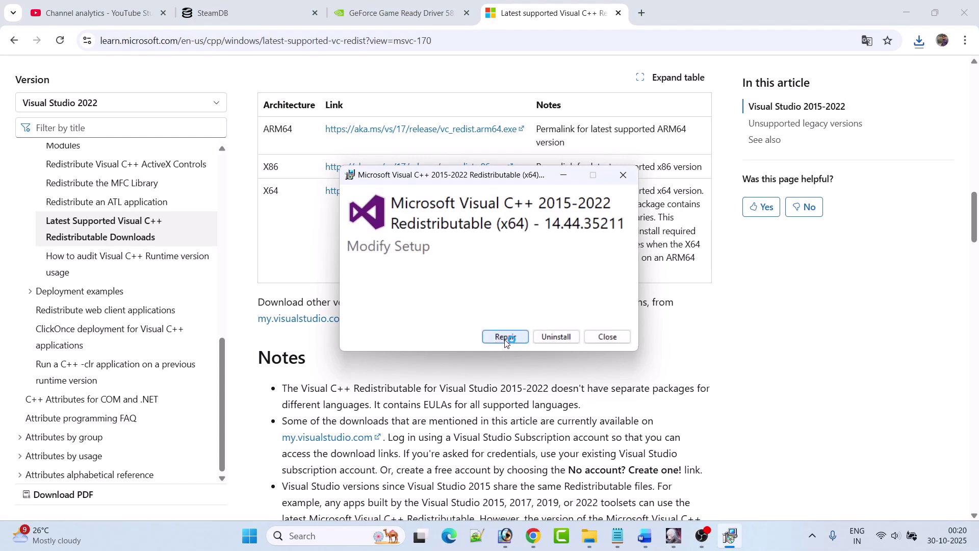
left_click(920, 41)
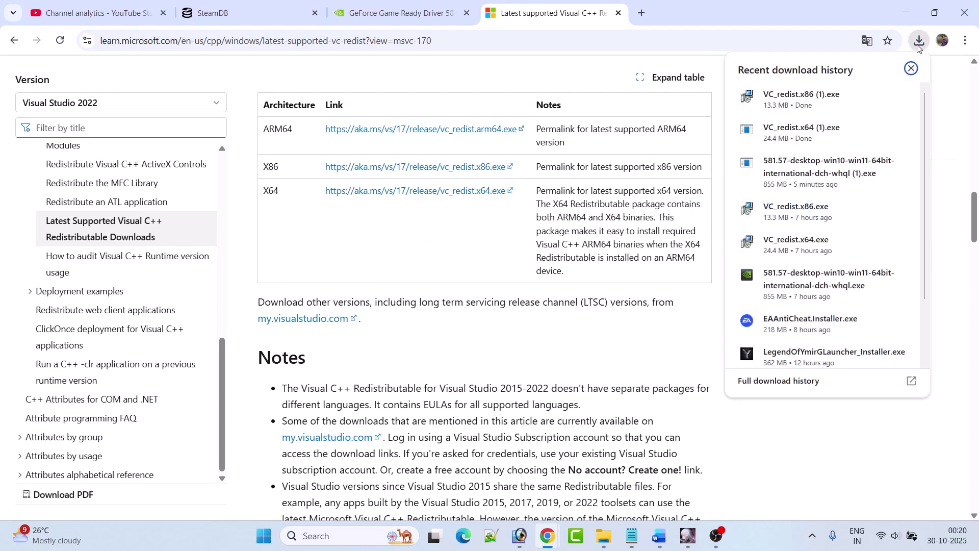
left_click(823, 107)
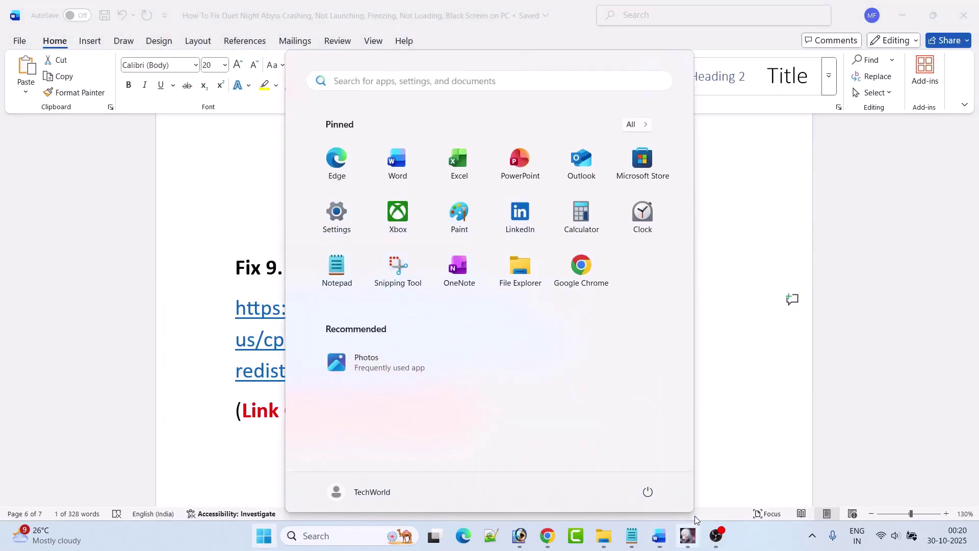
- Look at the Restart option among the PC's power options and close them without restarting
left_click(648, 491)
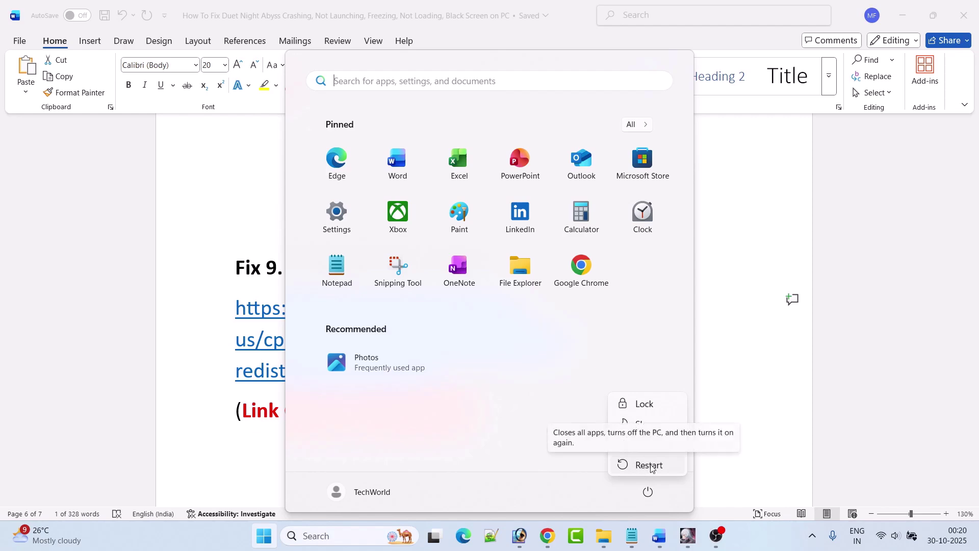
left_click(748, 437)
left_click(748, 437)
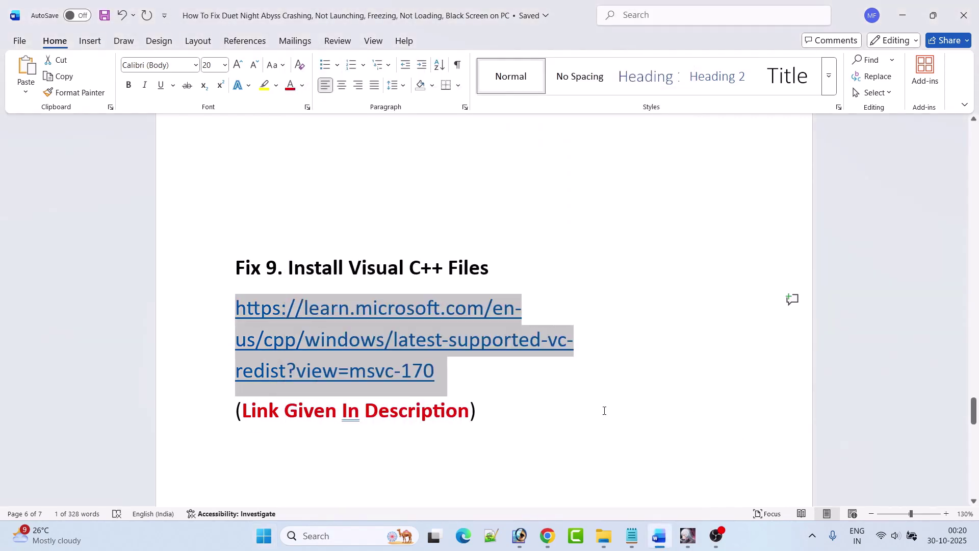
- Go to Fix 10 in the document, search Windows for "duet night" and run Duet Night Abyss as administrator
scroll(599, 407, "down", 5)
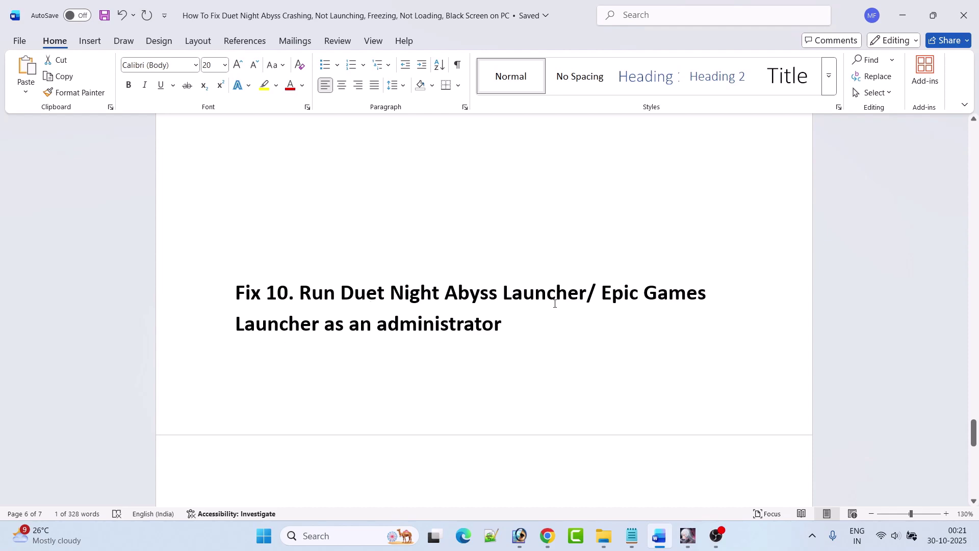
left_click(331, 535)
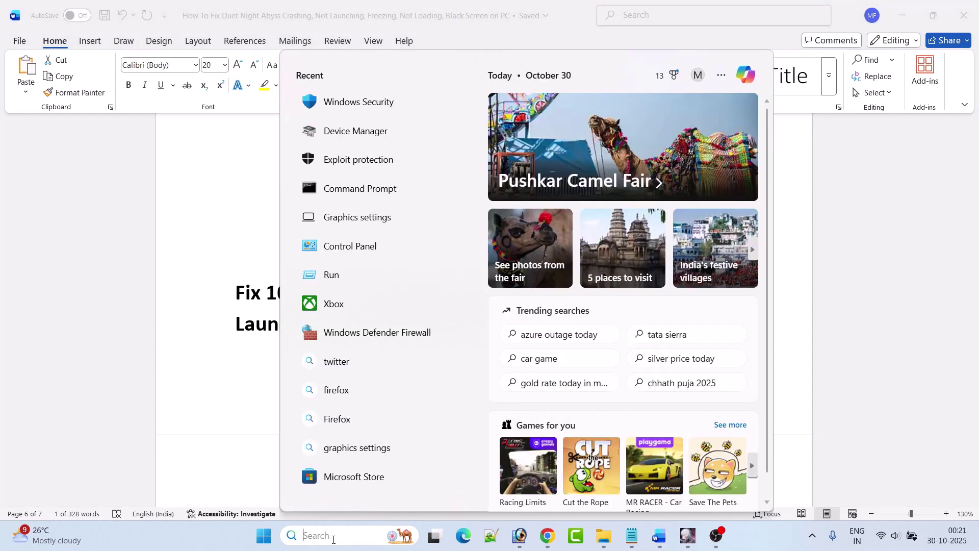
type("duest nigh")
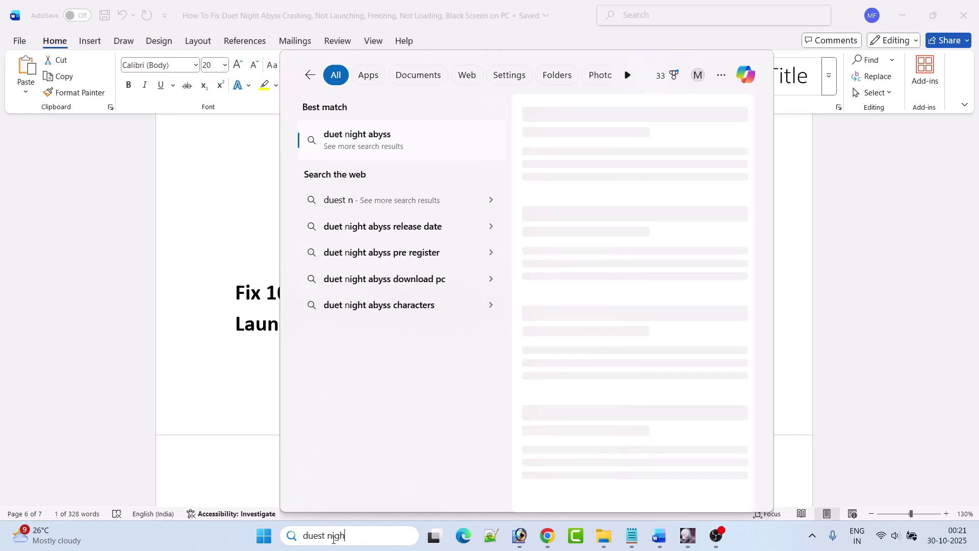
type("t")
key("Left")
key("Left")
key("Left")
key("Left")
key("Left")
key("Left")
key("Left")
key("BackSpace")
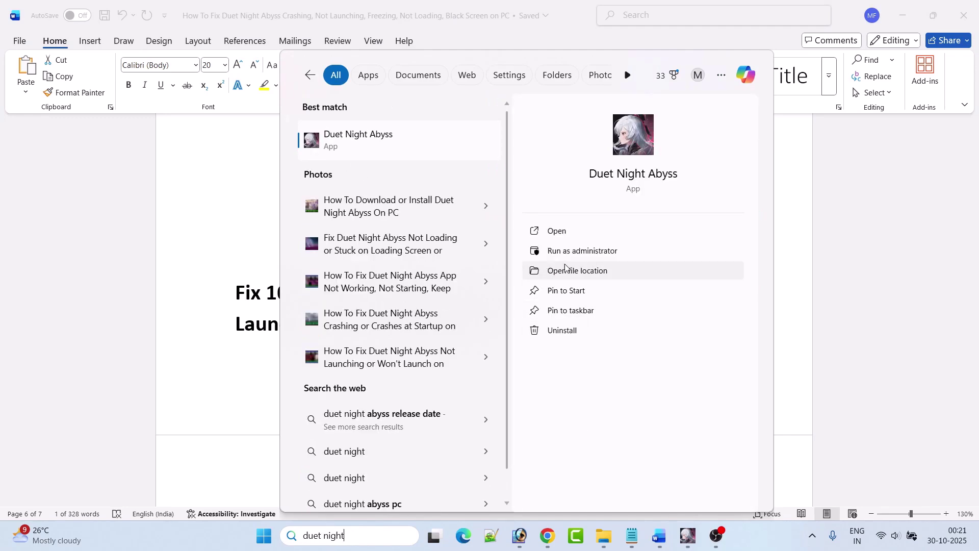
left_click(602, 257)
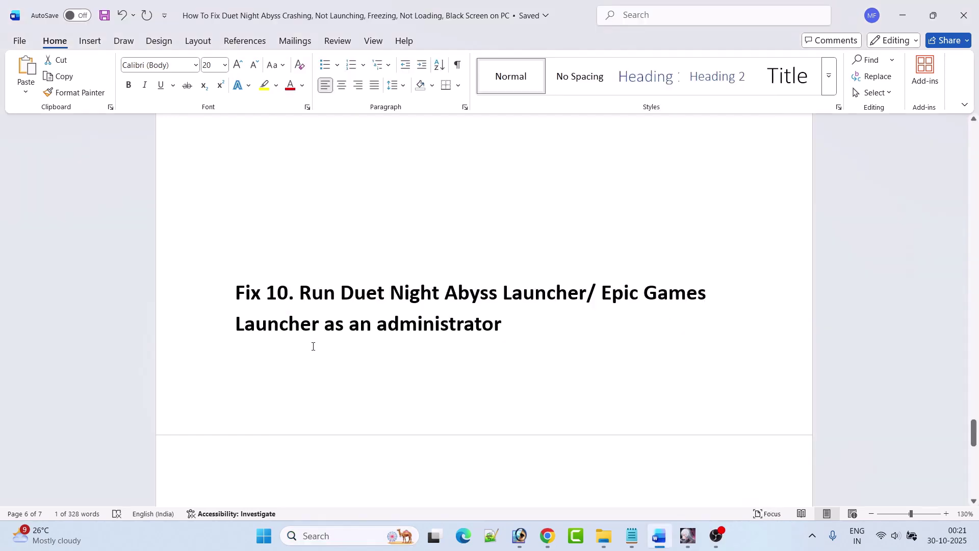
- Highlight the Epic Games Launcher wording in Fix 10 and search Windows for "epic games"
left_click_drag(607, 297, 286, 338)
left_click(236, 453)
left_click(332, 546)
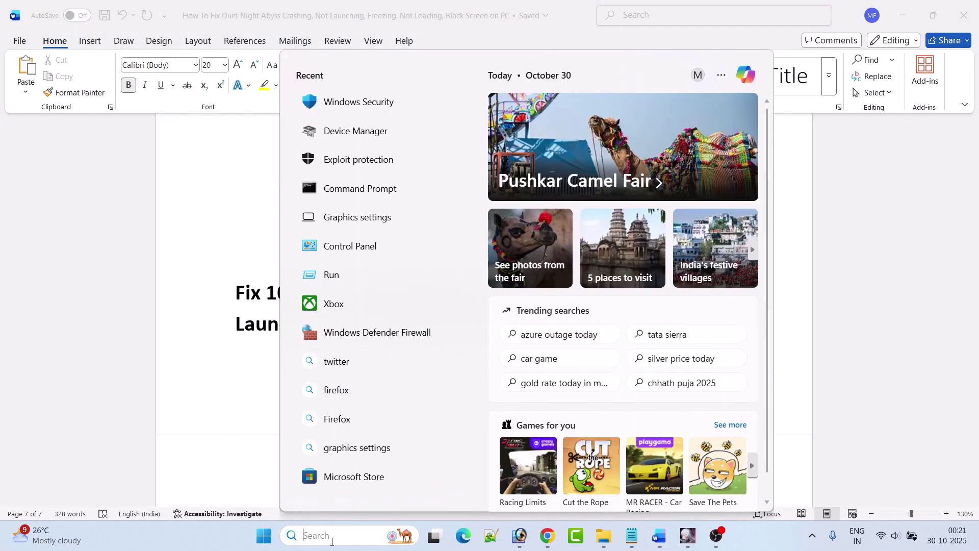
type("epic games")
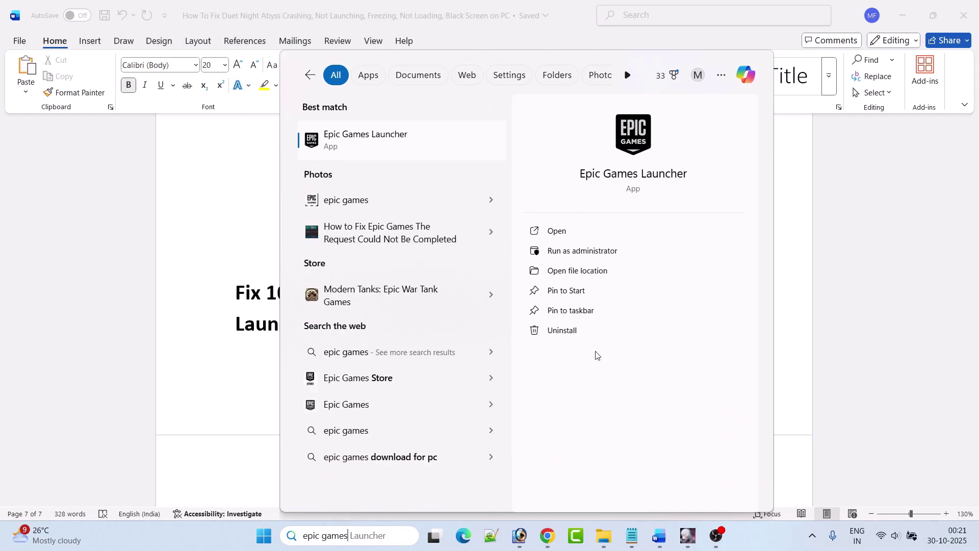